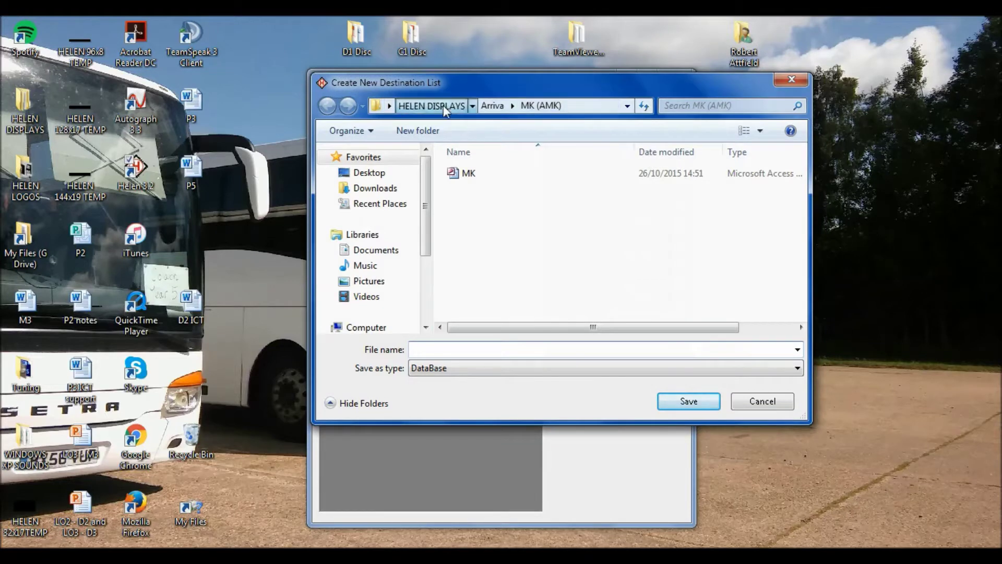
left_click(431, 137)
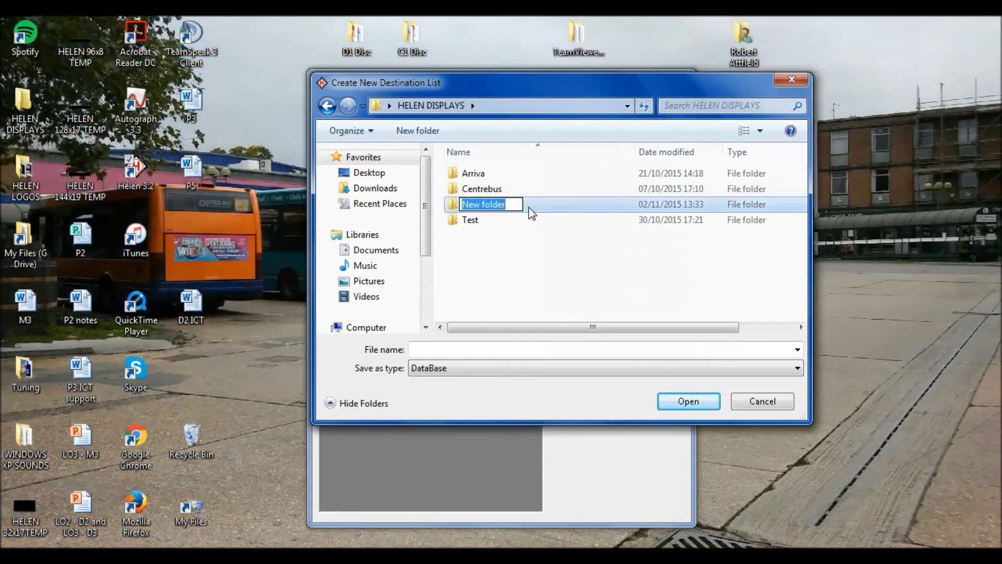
left_click(528, 207)
key("Delete")
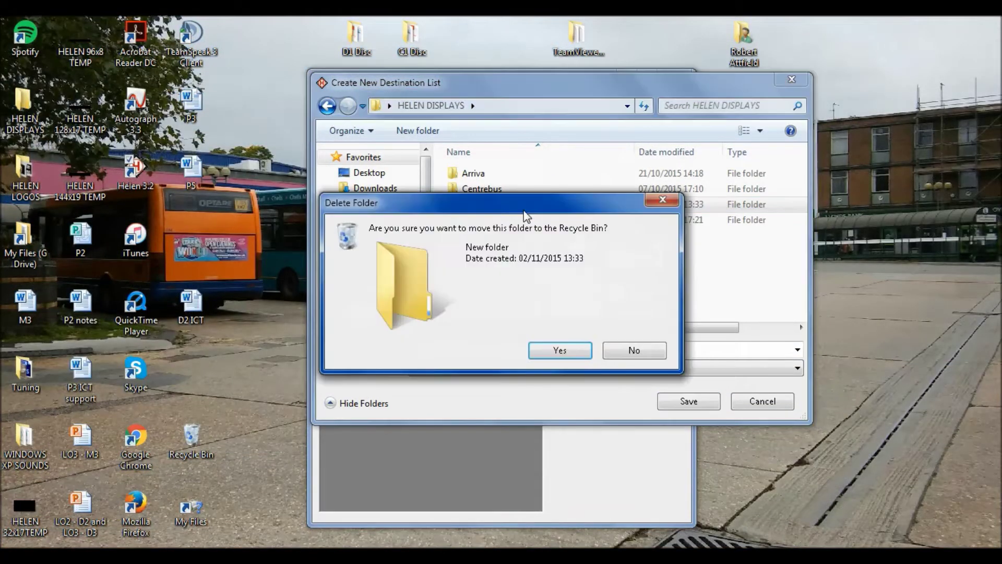
key("Return")
double_click(517, 206)
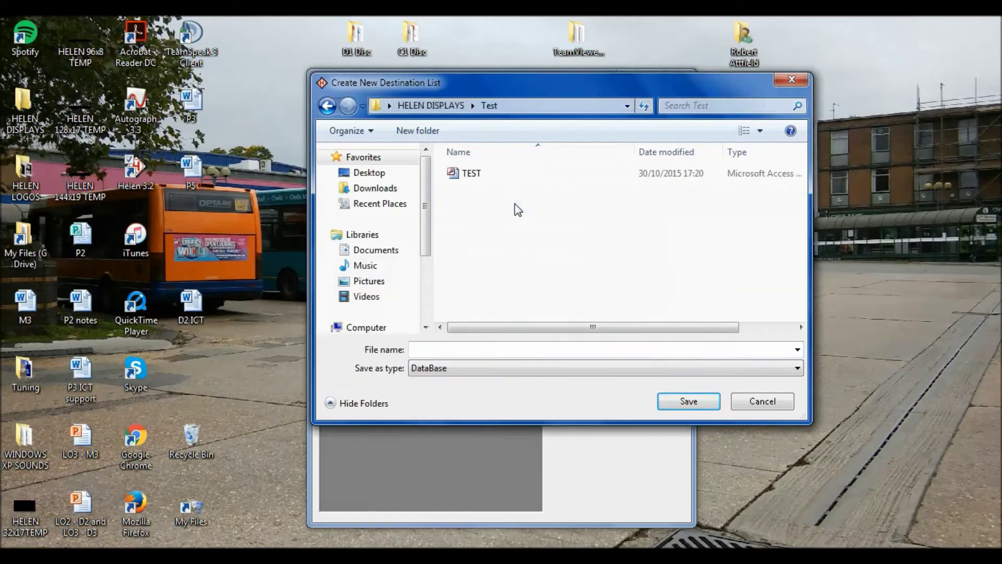
double_click(492, 173)
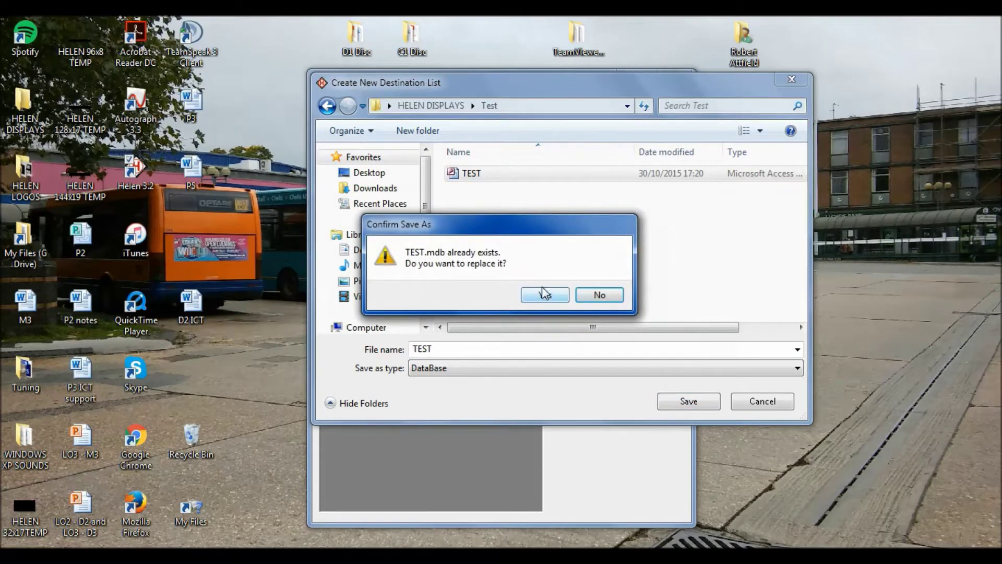
left_click(601, 295)
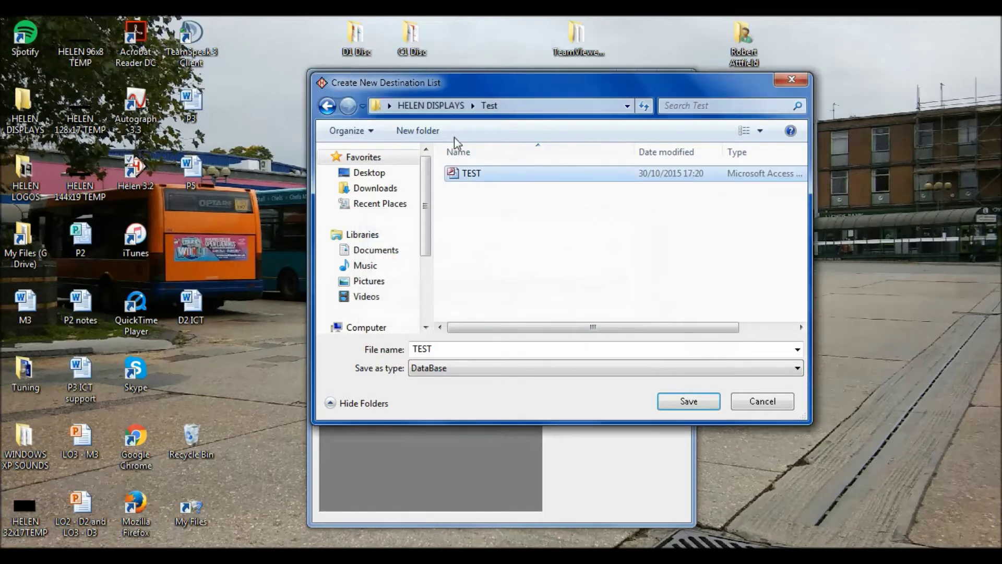
left_click(437, 105)
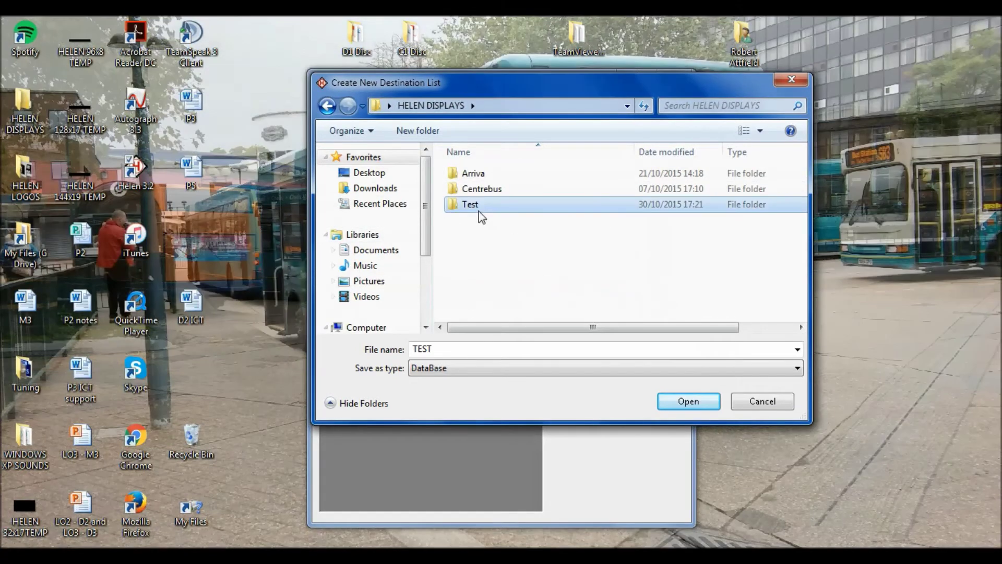
Step: Create the new destination list in the Test folder, replacing the existing TEST database
double_click(477, 208)
left_click(476, 178)
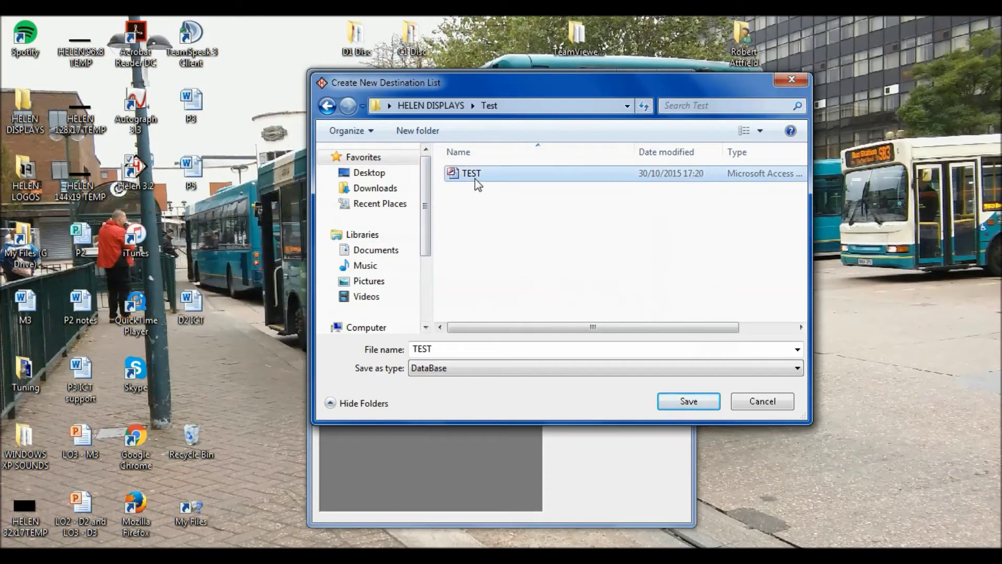
double_click(474, 178)
left_click(545, 296)
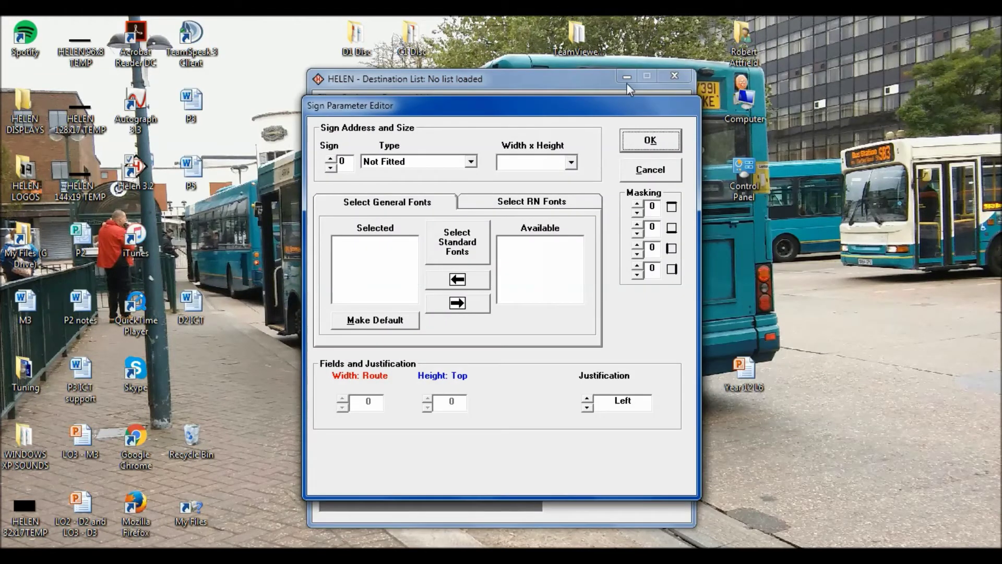
Step: Switch to sign 1, reset its type to Not Fitted, and set it to External LED
left_click(331, 158)
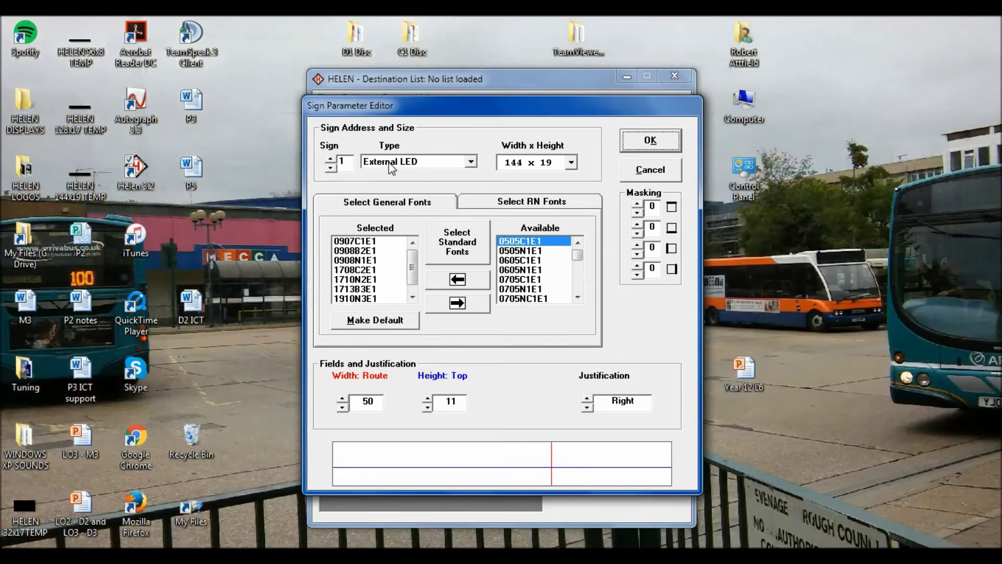
left_click(390, 162)
left_click(389, 177)
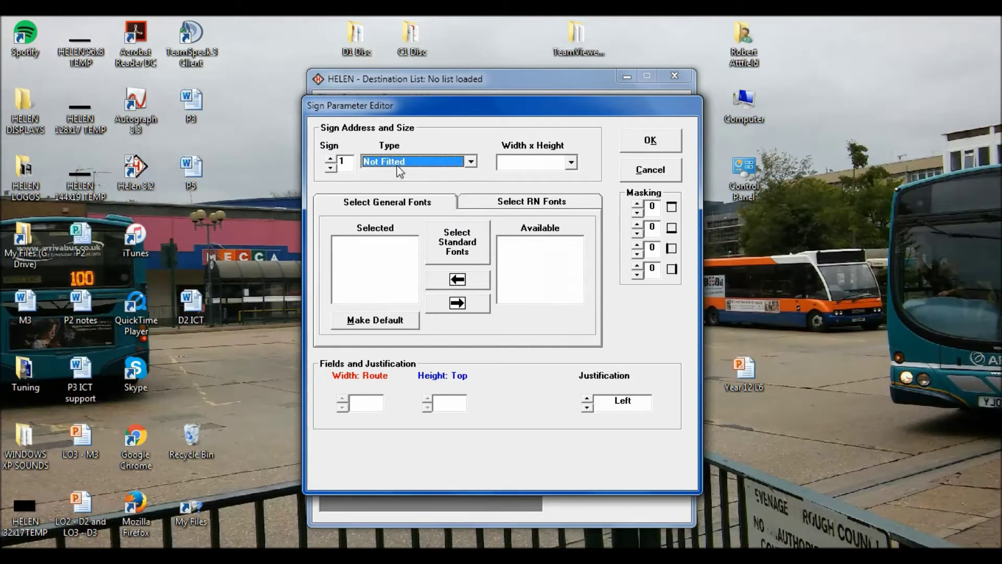
left_click(397, 165)
left_click(407, 184)
Step: Set sign 1's width and height to 144 x 19
left_click(571, 162)
left_click(572, 259)
left_click(572, 260)
left_click(573, 260)
left_click(572, 259)
left_click(572, 260)
left_click(572, 260)
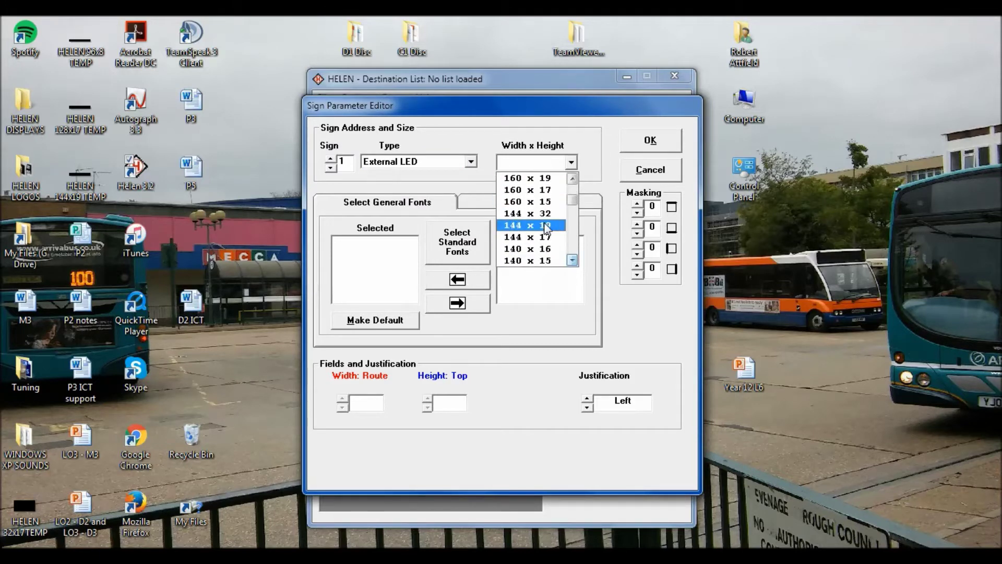
left_click(553, 224)
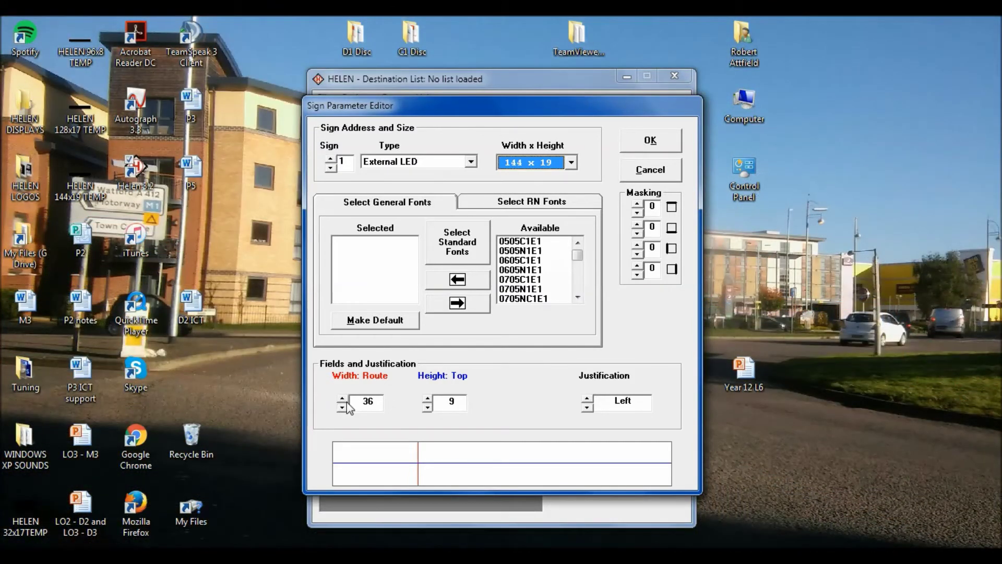
Step: Set sign 1's route field width to 50 and its justification to Right
left_click(344, 398)
left_click(344, 398)
left_click(343, 398)
left_click(343, 399)
left_click(343, 408)
left_click(344, 408)
left_click(344, 408)
left_click(343, 399)
left_click(343, 399)
left_click(343, 398)
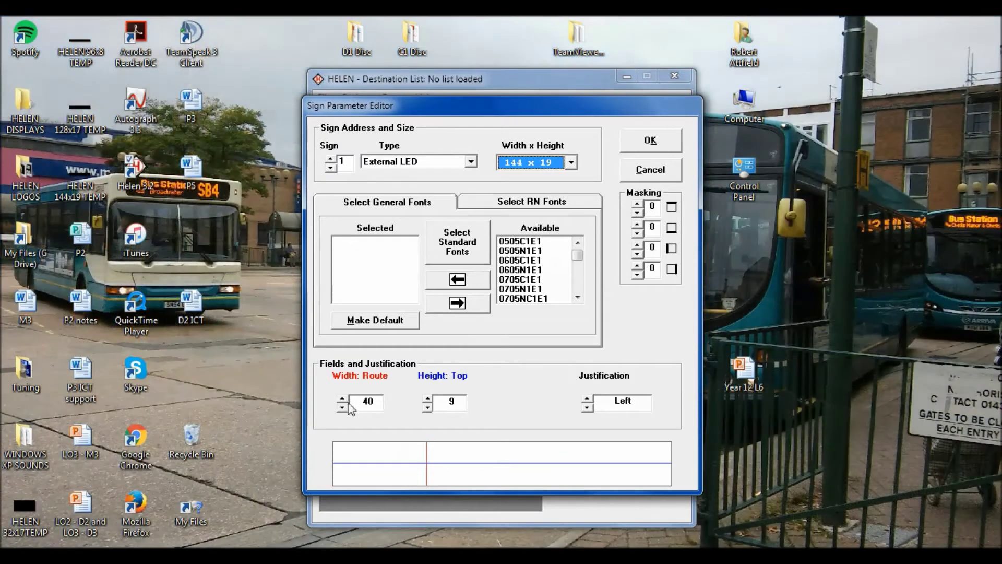
left_click(343, 399)
left_click(343, 399)
left_click(344, 399)
left_click(344, 399)
left_click(344, 399)
left_click(343, 399)
left_click(344, 399)
left_click(344, 399)
left_click(343, 399)
left_click(343, 399)
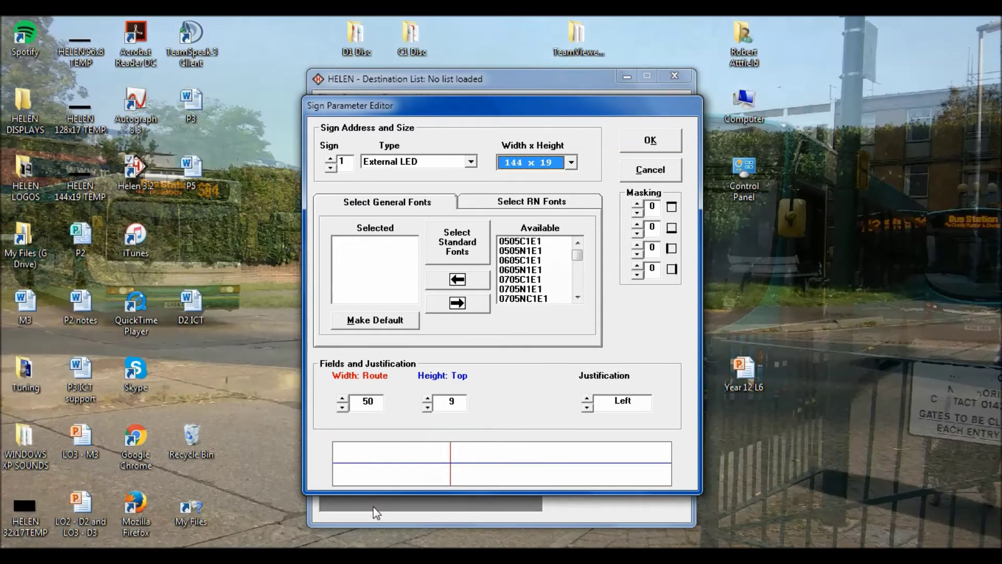
left_click(586, 398)
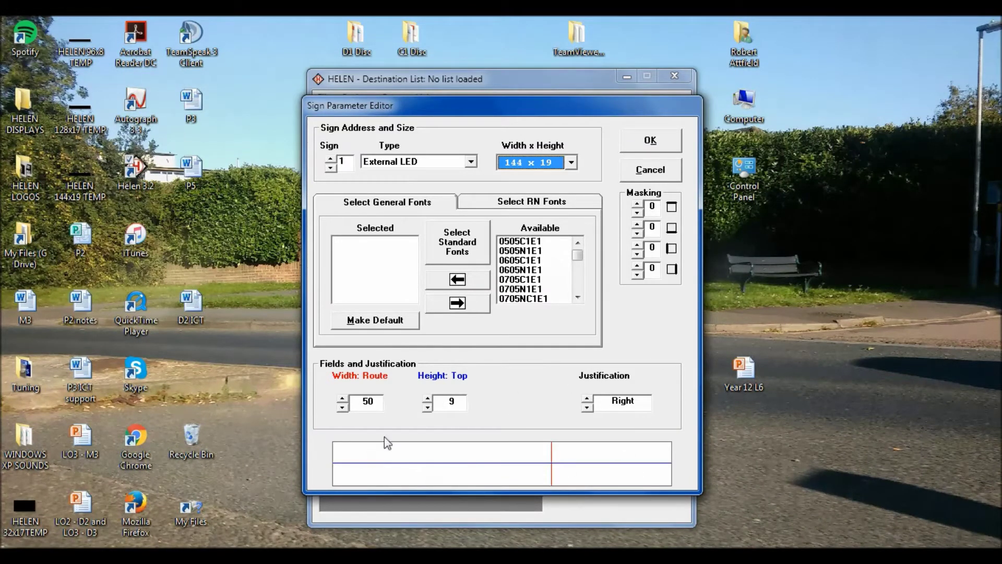
Step: Set sign 1's top height to 10, assign the standard general fonts, and accept the sign parameters
left_click(428, 397)
left_click(428, 407)
left_click(428, 397)
left_click(427, 398)
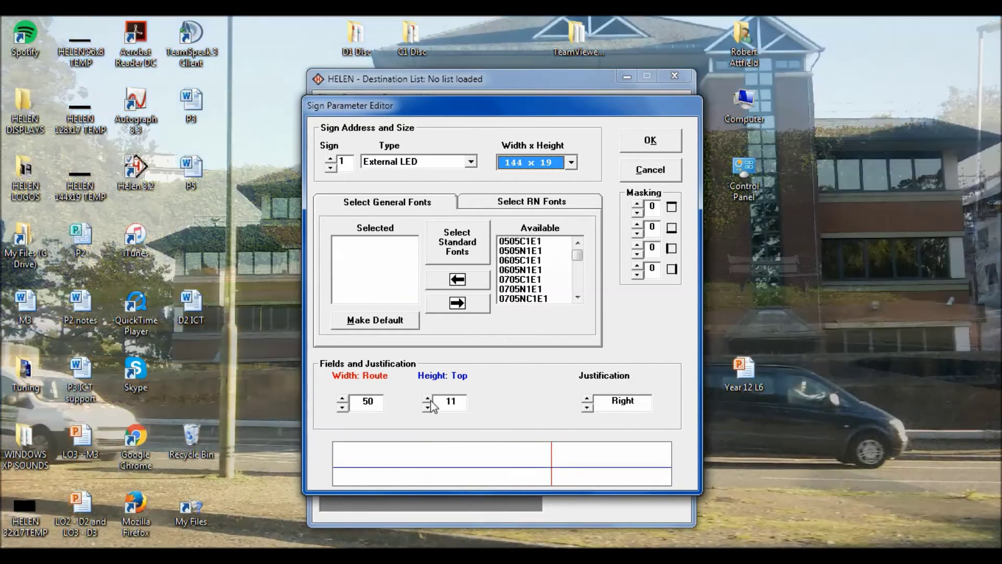
left_click(427, 407)
left_click(427, 406)
left_click(427, 398)
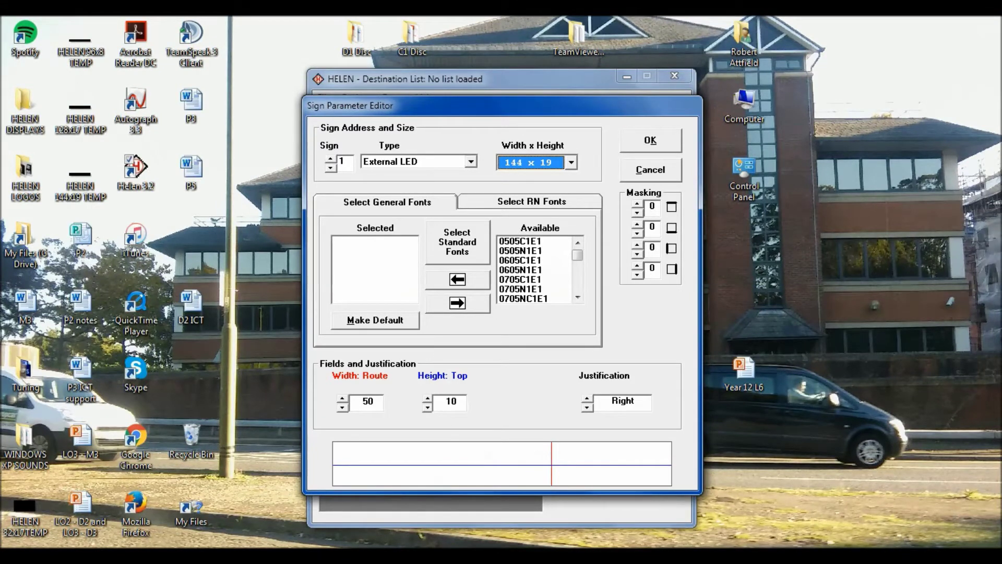
left_click(479, 259)
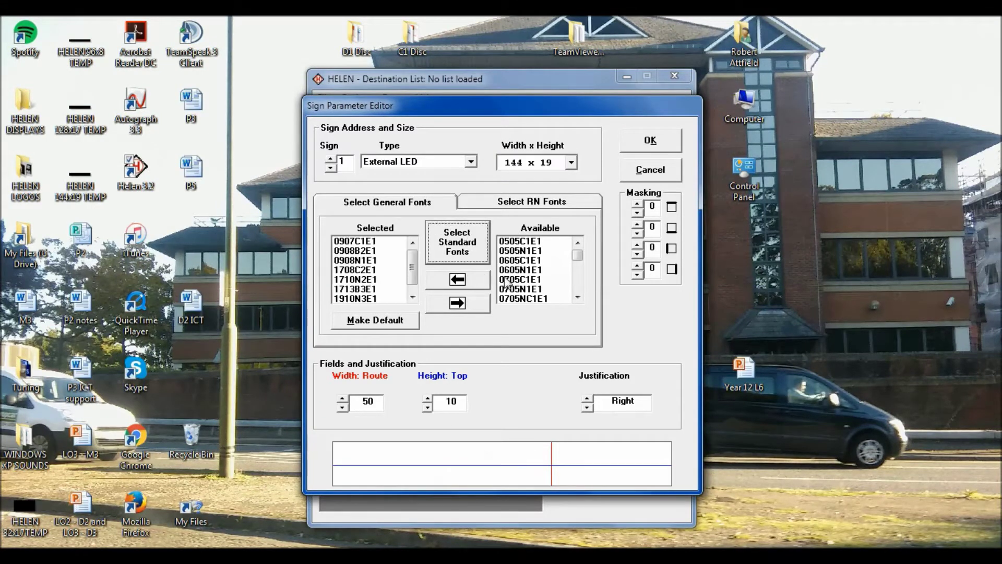
left_click(650, 141)
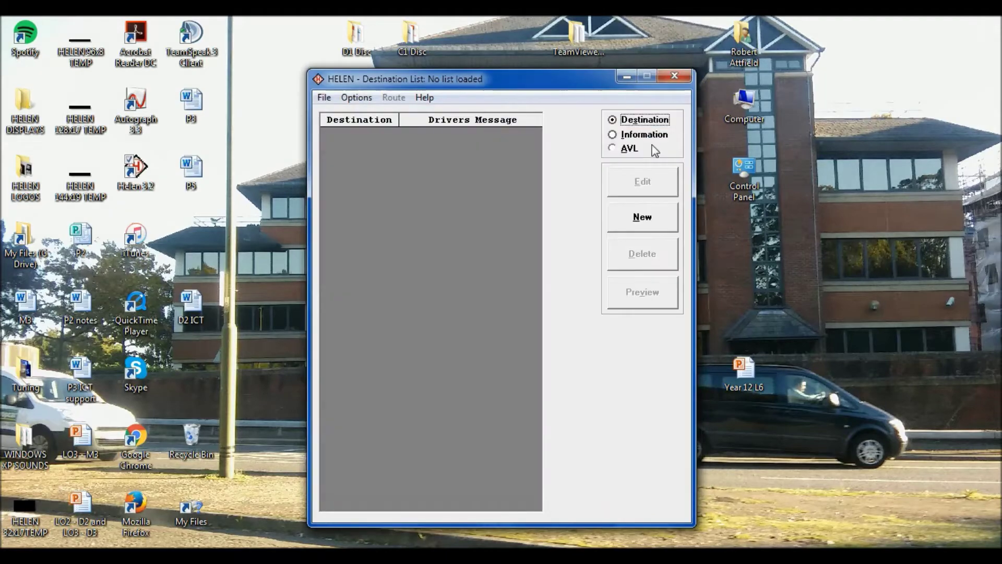
Step: Start another new destination list, replacing the TEST database in the Test folder
left_click(325, 99)
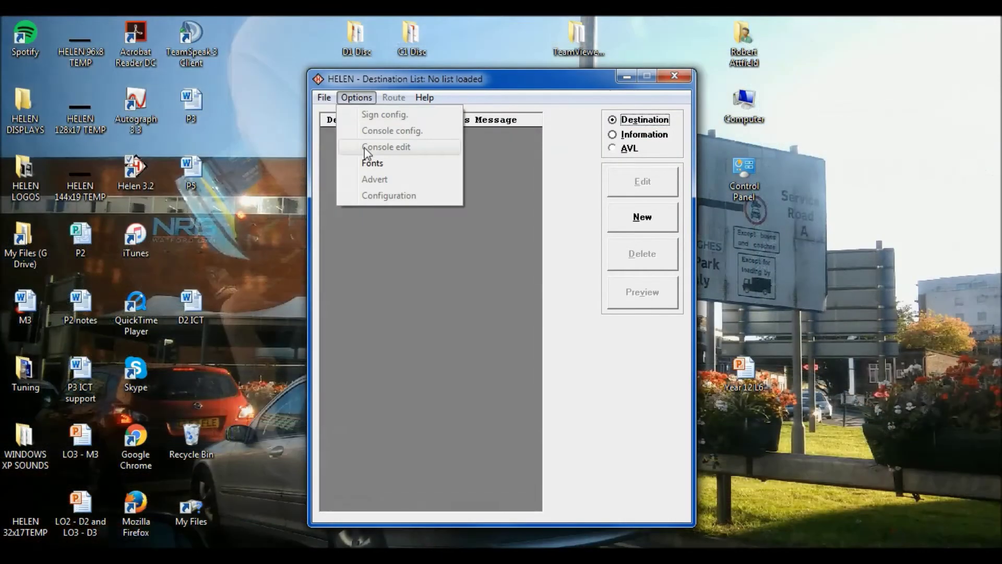
left_click(513, 218)
left_click(324, 97)
left_click(346, 114)
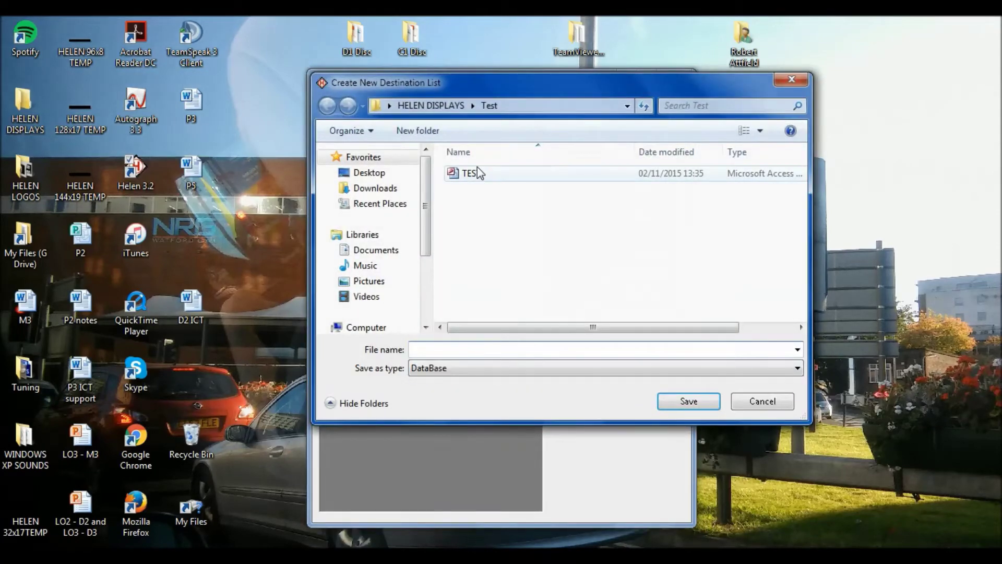
double_click(478, 172)
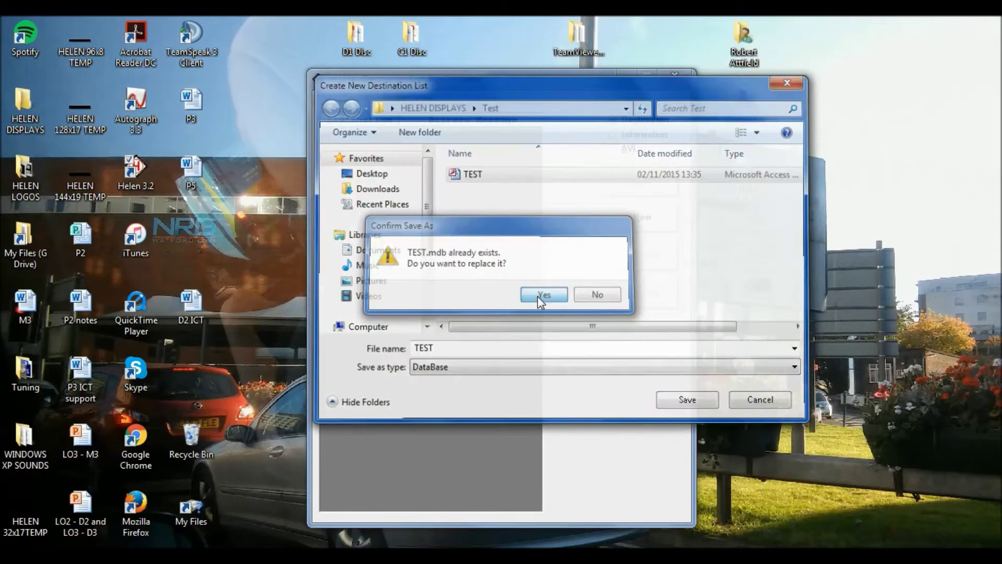
left_click(543, 295)
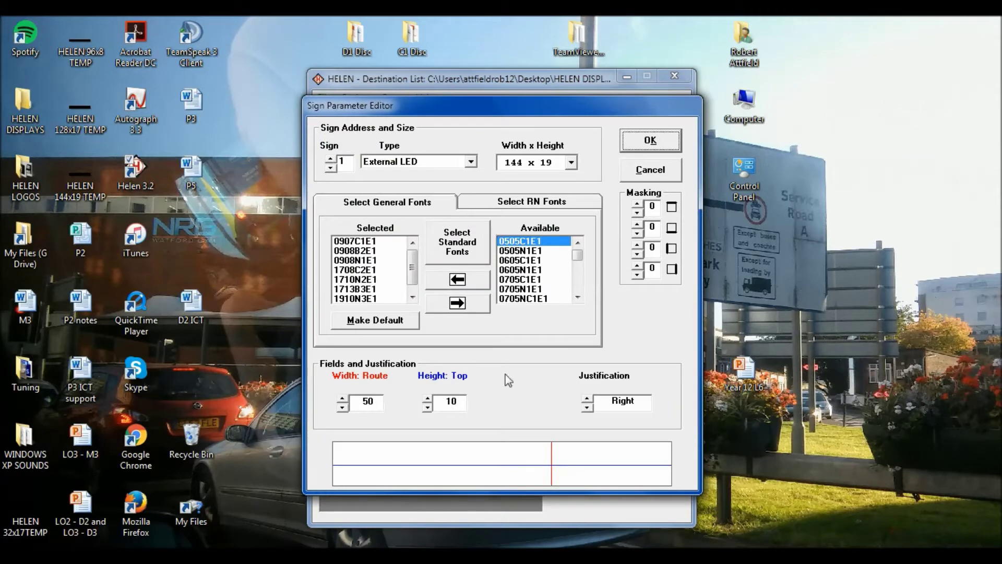
Step: Switch to sign 2, reset its type to Not Fitted, and set it to External LED
left_click(330, 158)
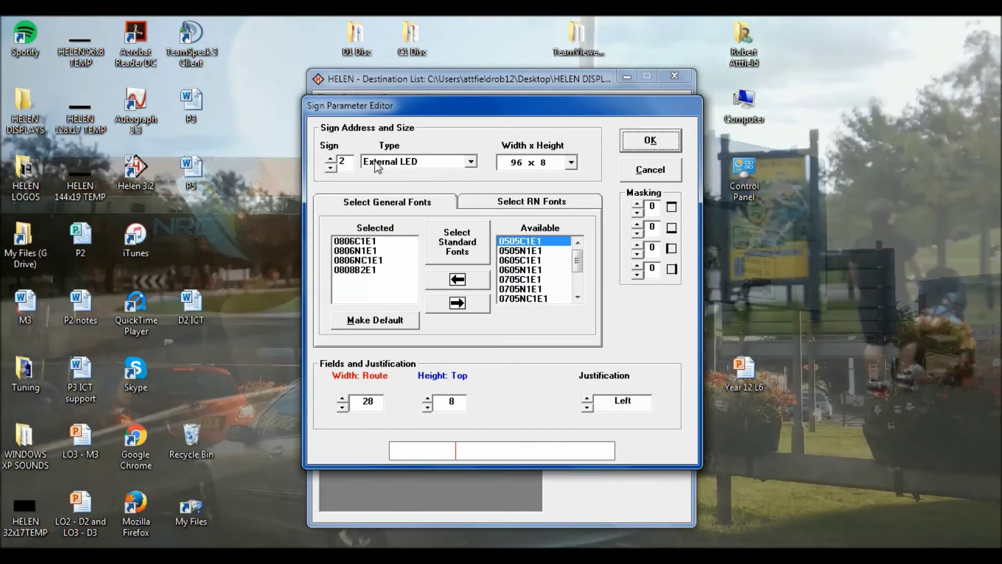
left_click(378, 161)
left_click(418, 187)
left_click(446, 163)
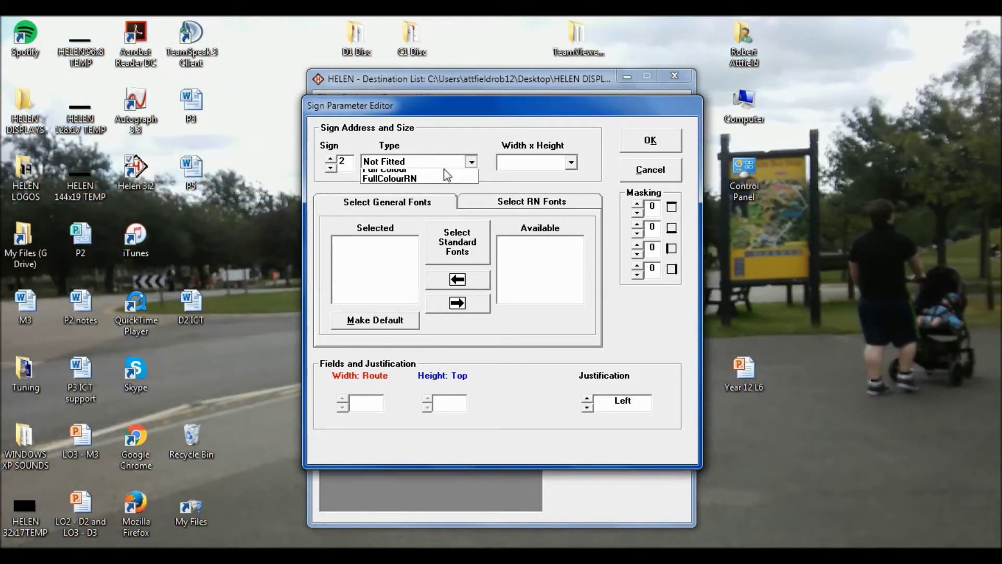
left_click(391, 186)
Step: Set sign 2's size to 96 x 8 and assign the standard general fonts
left_click(571, 162)
scroll(540, 247, "down", 3)
scroll(539, 247, "down", 5)
left_click(538, 214)
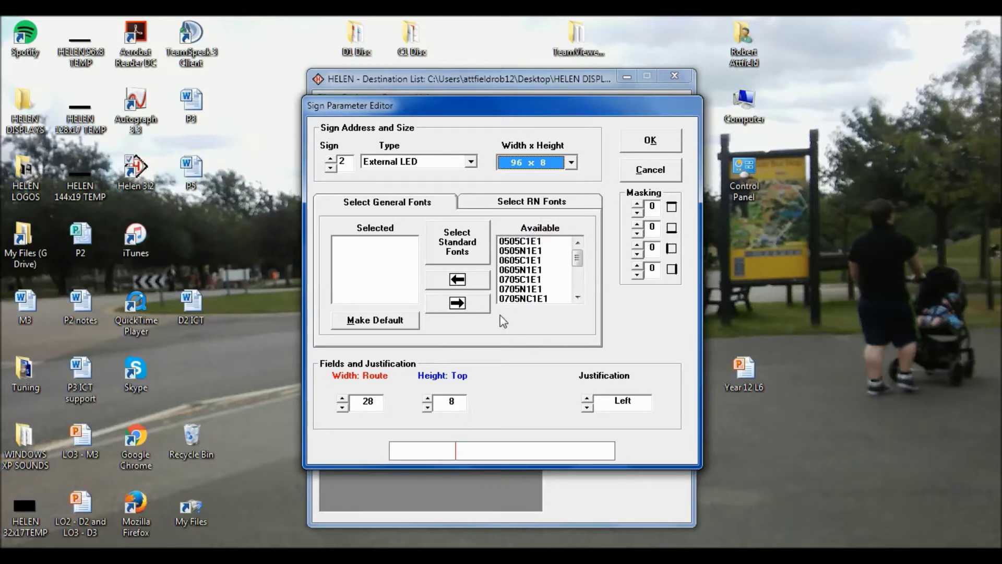
left_click(452, 245)
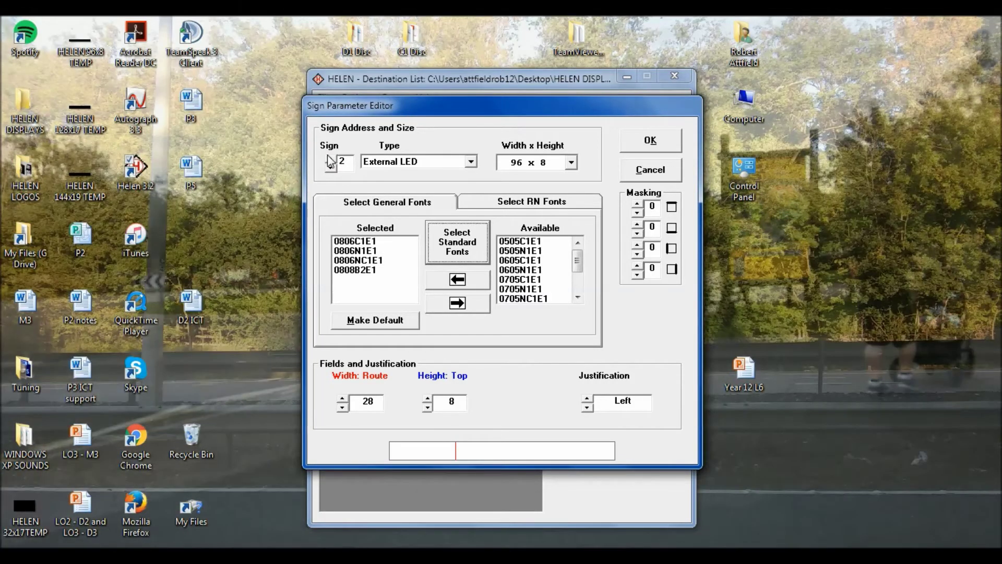
Step: Switch to sign 3, reset its type to Not Fitted, and set it to External LED
left_click(331, 158)
left_click(392, 161)
left_click(384, 178)
left_click(424, 163)
left_click(426, 185)
Step: Set sign 3's size to 32 x 17 and assign the standard general fonts
left_click(561, 164)
scroll(553, 216, "down", 8)
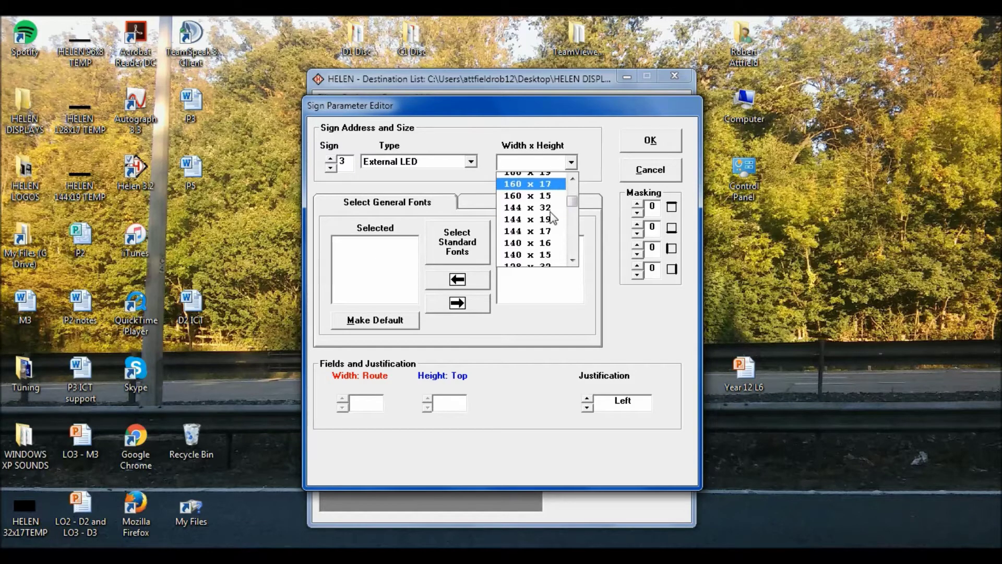
scroll(550, 211, "down", 5)
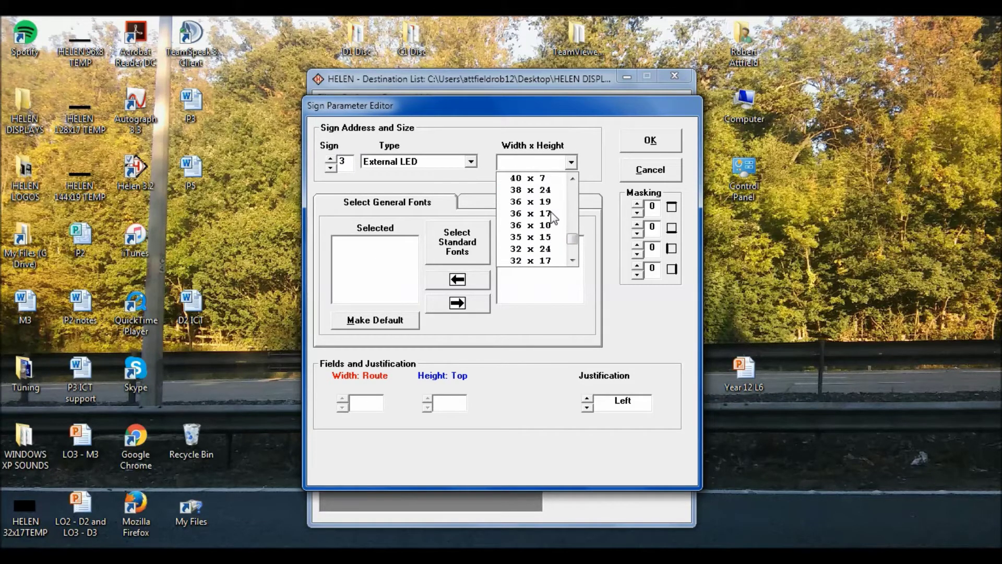
left_click(550, 255)
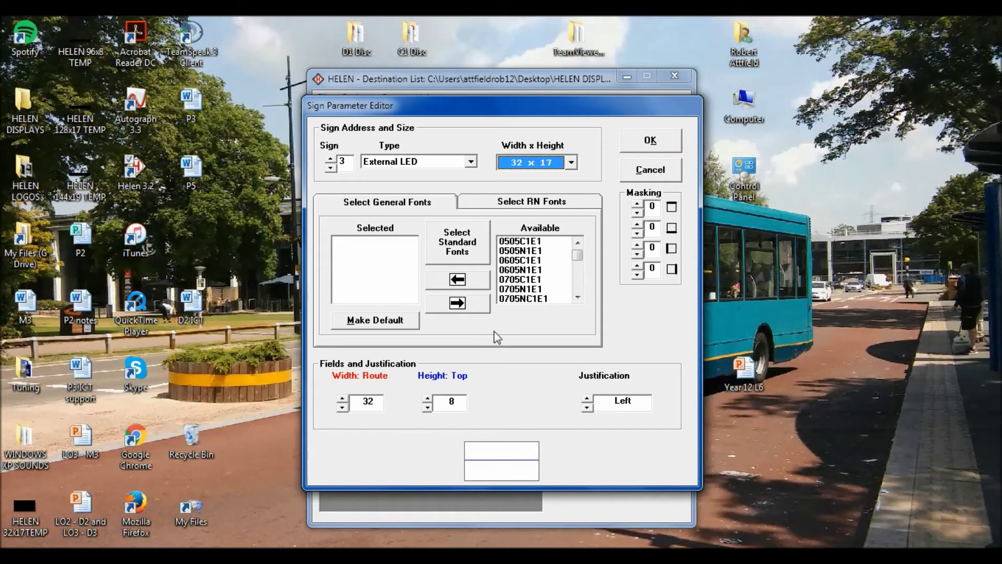
left_click(476, 257)
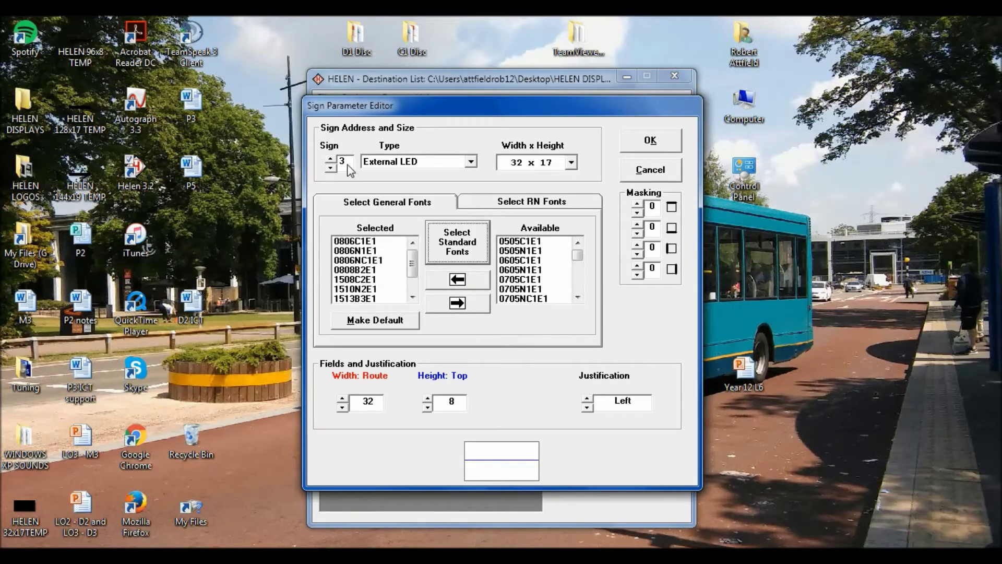
Step: Set sign 4's size to 128 x 17 and assign the standard general fonts
left_click(330, 158)
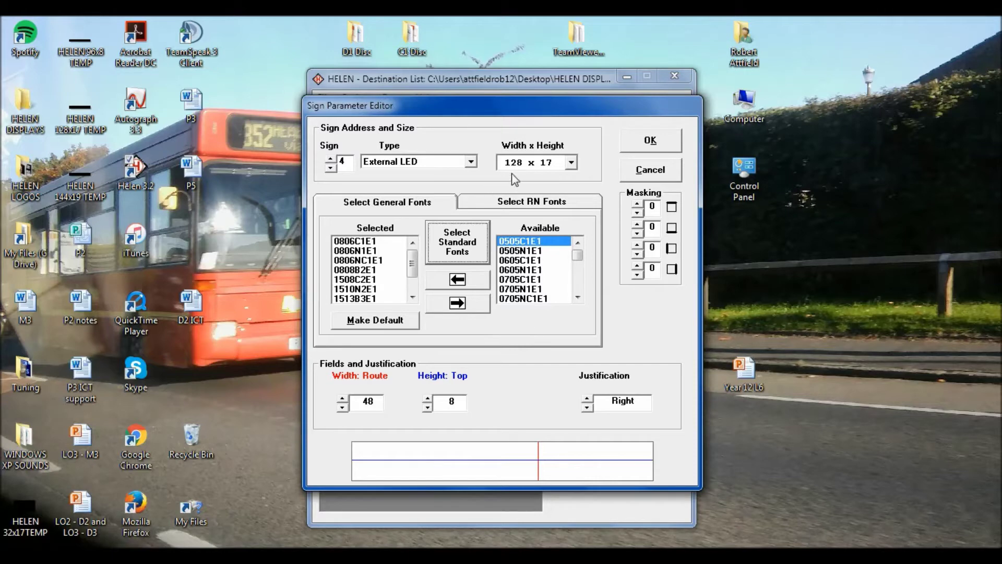
left_click(533, 166)
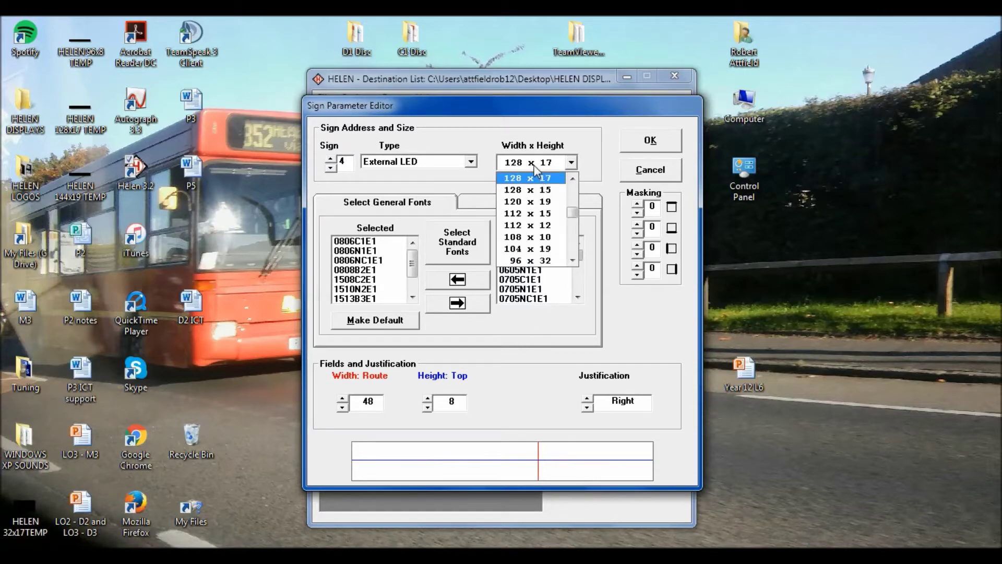
left_click(532, 178)
left_click(479, 246)
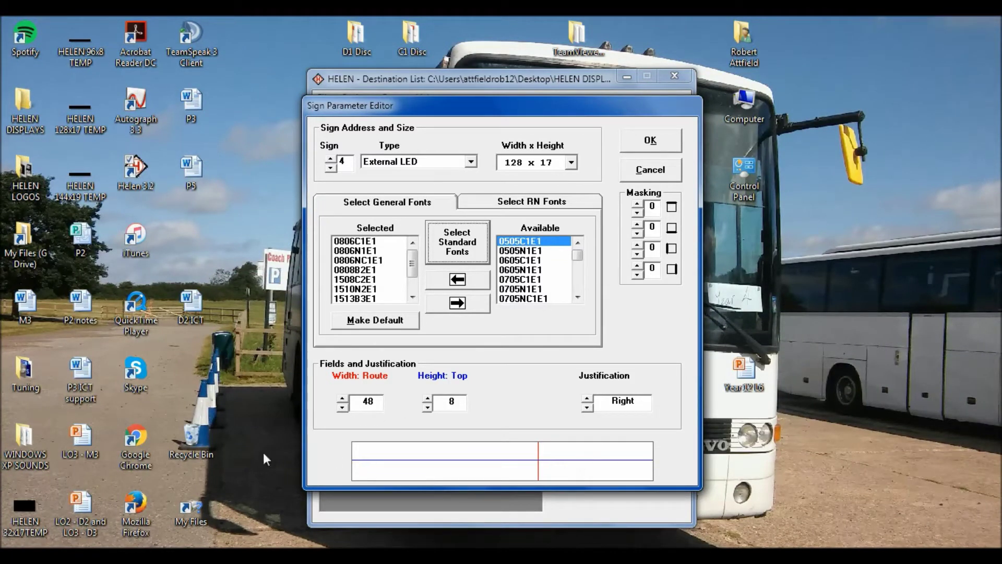
Step: Reduce sign 4's route field width slightly and accept the sign parameters
left_click(343, 406)
left_click(343, 406)
left_click(343, 408)
left_click(343, 408)
left_click(633, 148)
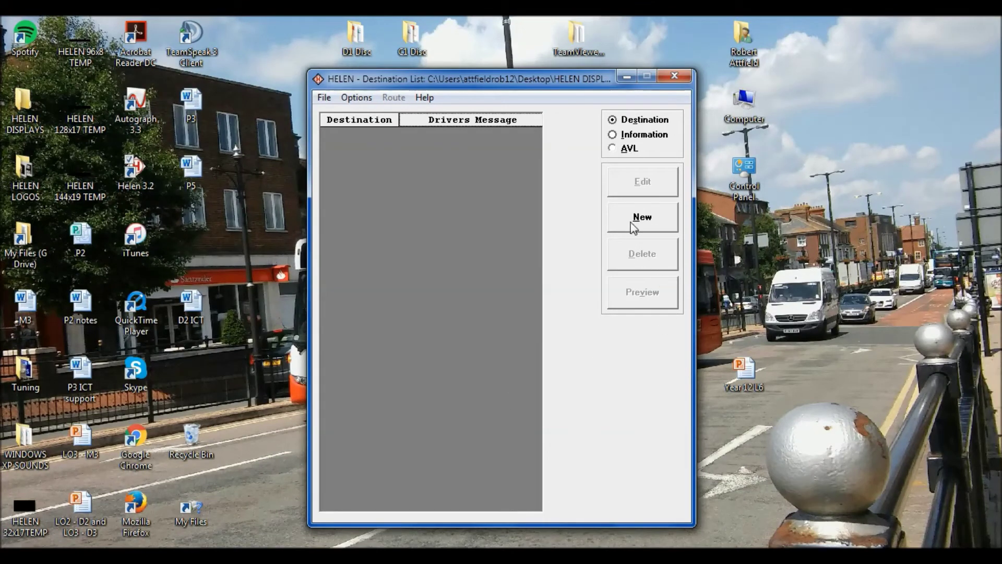
left_click(635, 225)
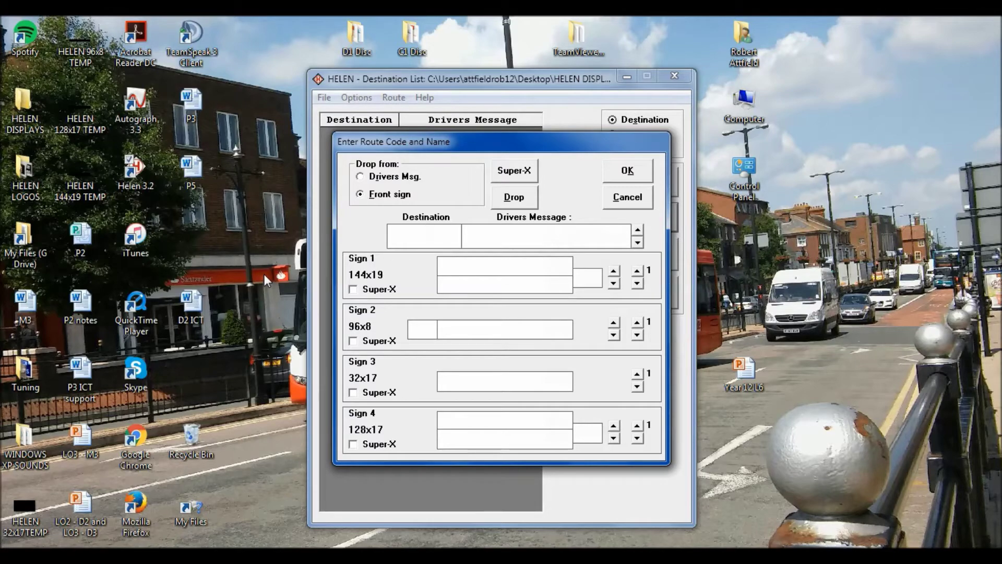
key("Tab")
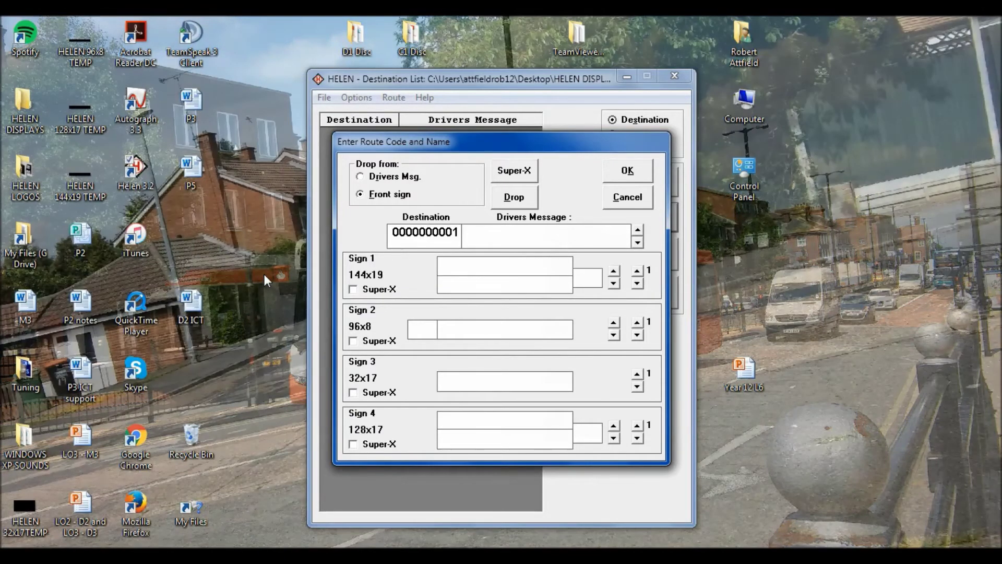
type("Not In Service")
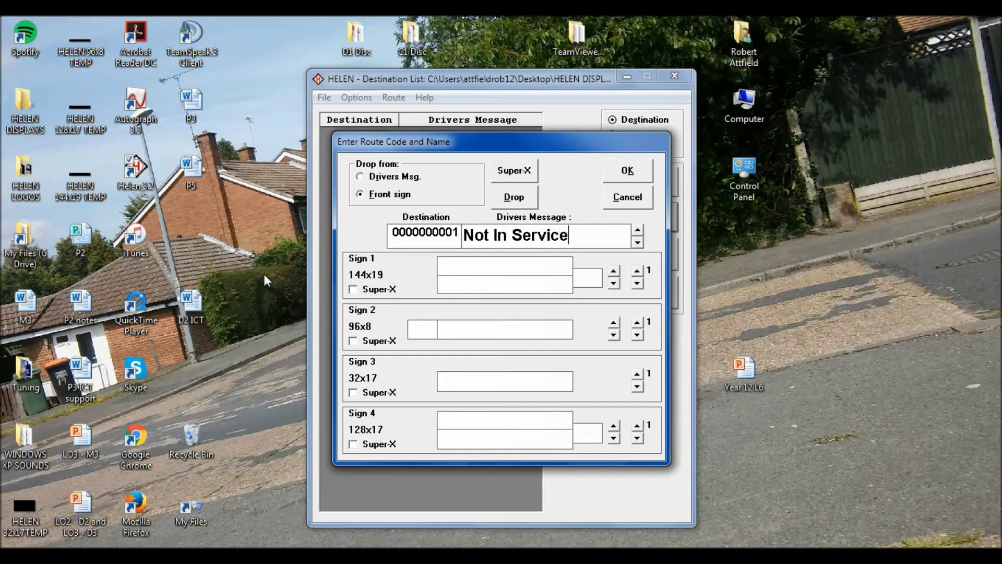
Step: Give sign 1 two text lines without a route field, reading "Not In Service" and "arriva.co.uk/south-east/"
key("Tab")
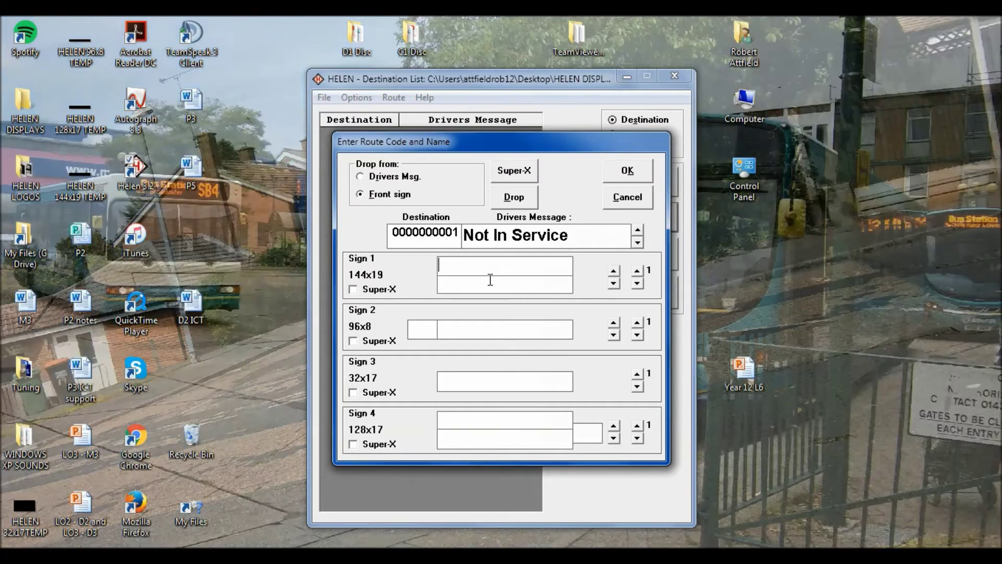
type("Not In Service")
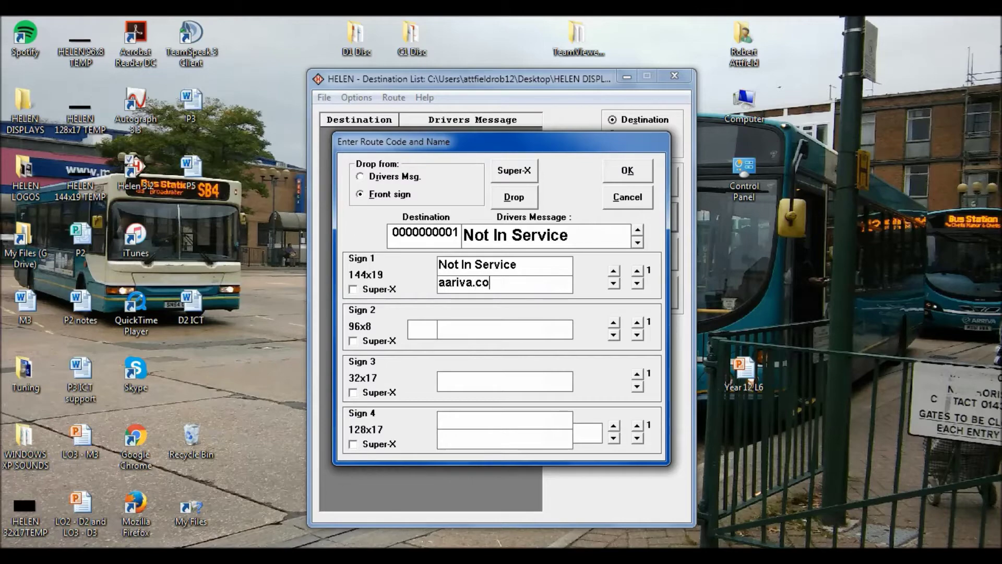
type("/southeast")
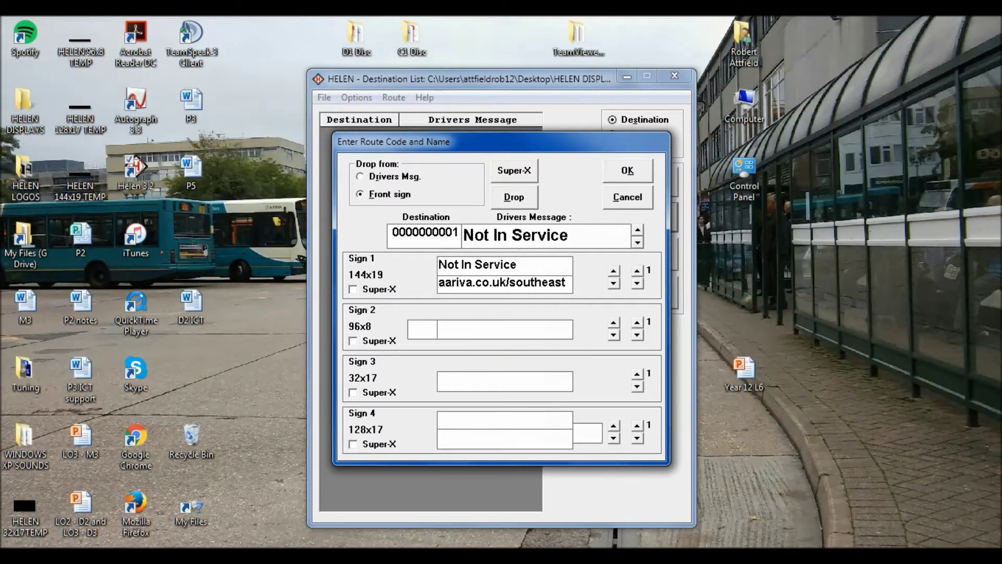
left_click(546, 282)
type("-")
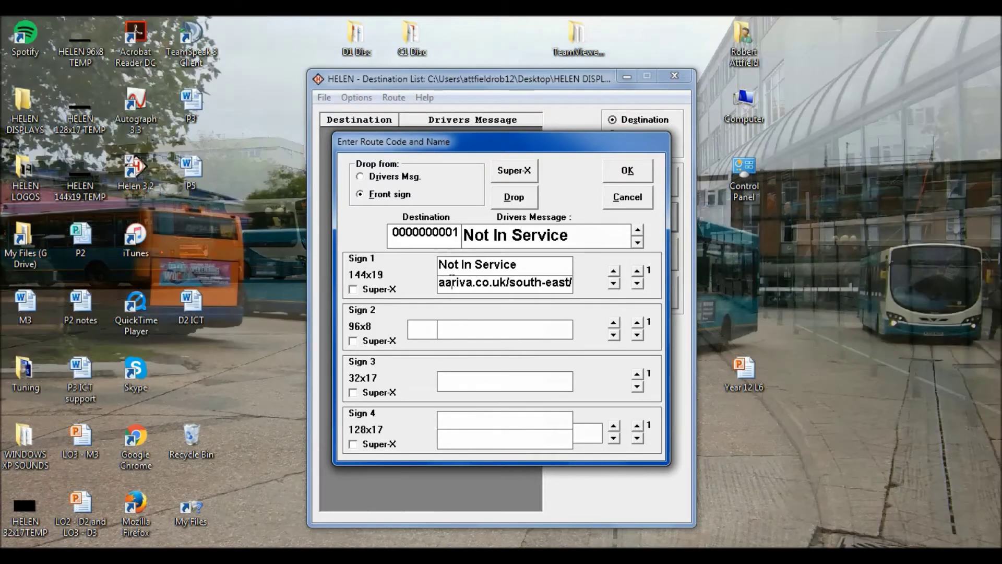
left_click(448, 282)
key("BackSpace")
type("r")
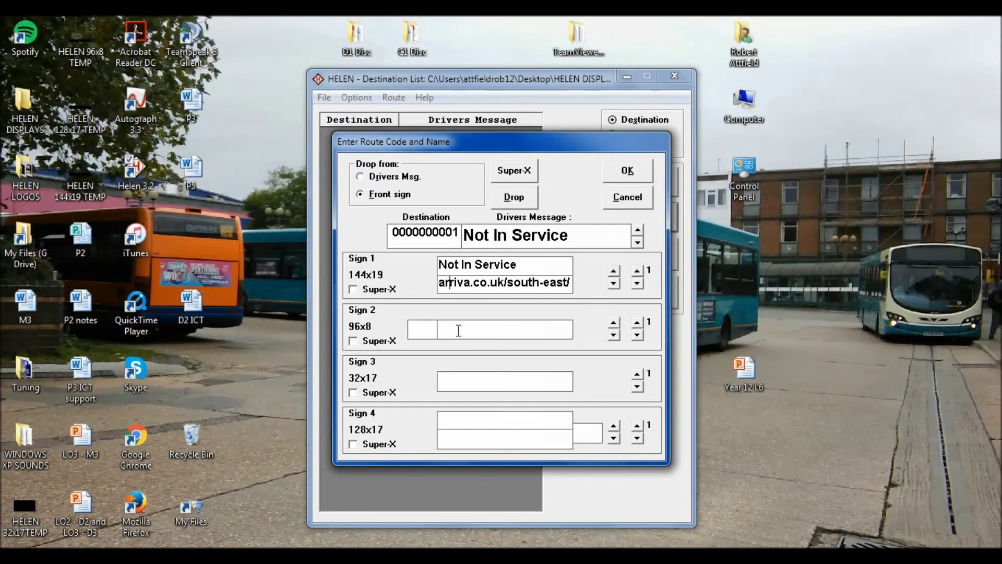
Step: Remove sign 2's route field, enter "Not In Service" as its text, and leave sign 3 blank
left_click(614, 335)
type("Not In Service")
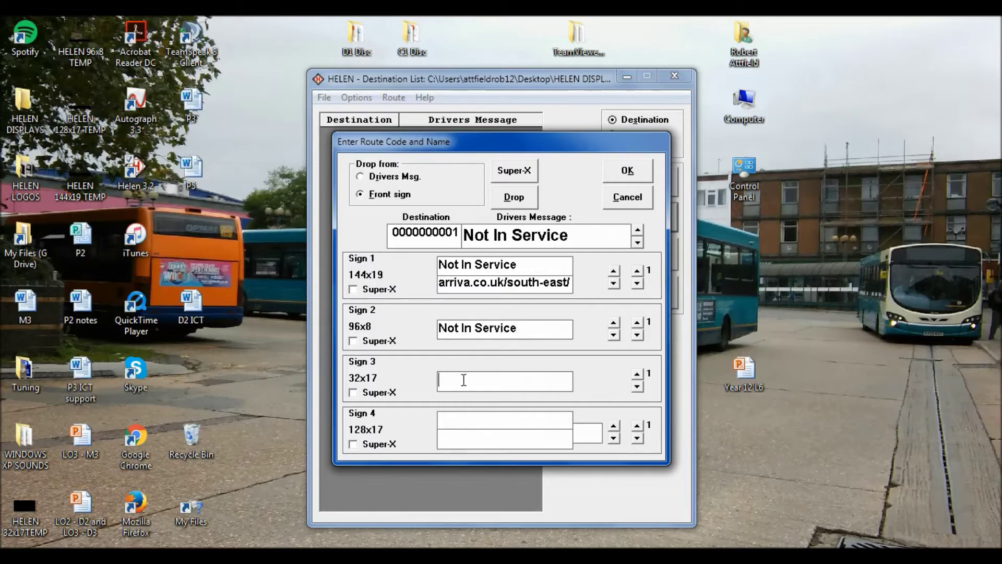
key("BackSpace")
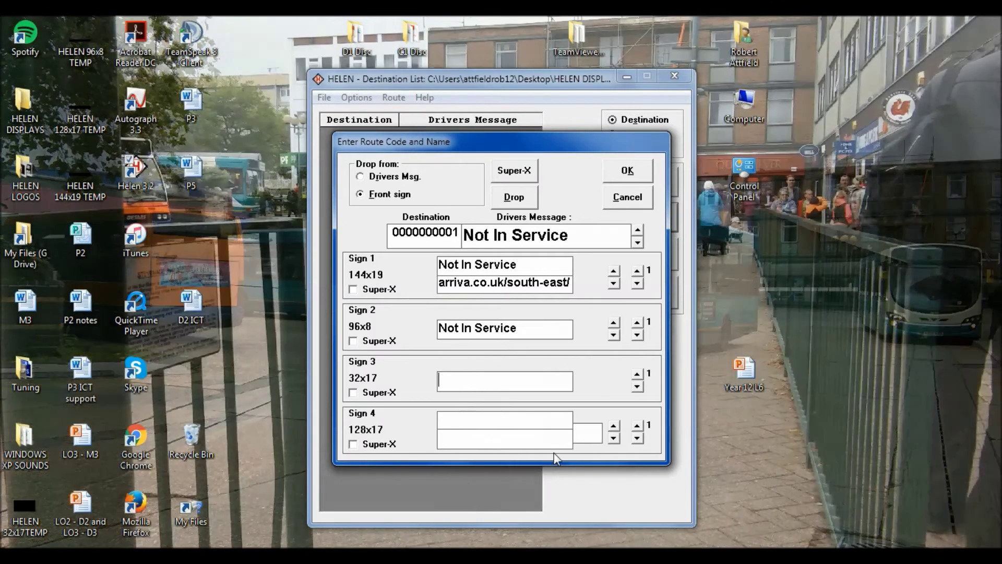
Step: Set sign 4's layout to two text lines without a route field
left_click(613, 439)
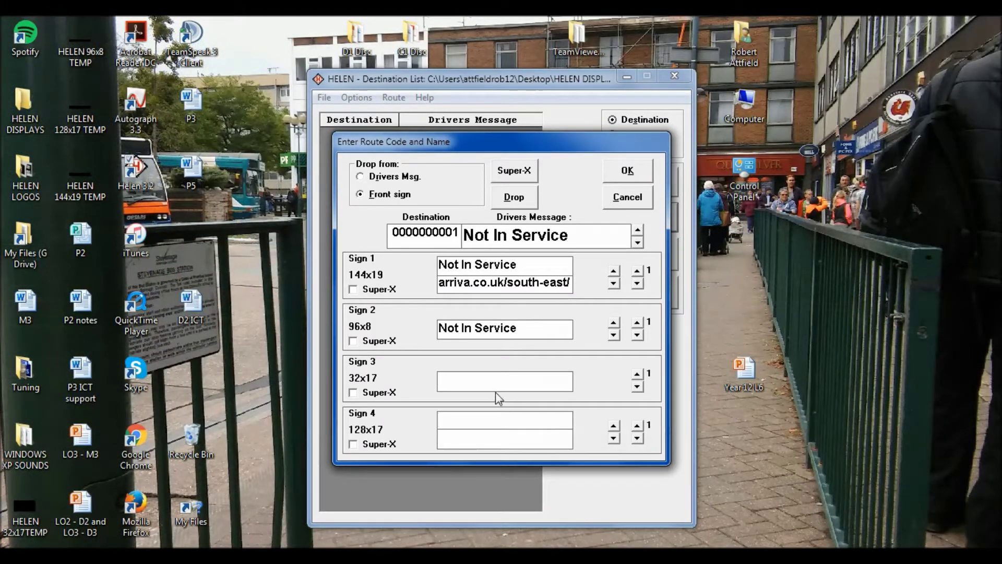
type("N")
key("BackSpace")
left_click(615, 427)
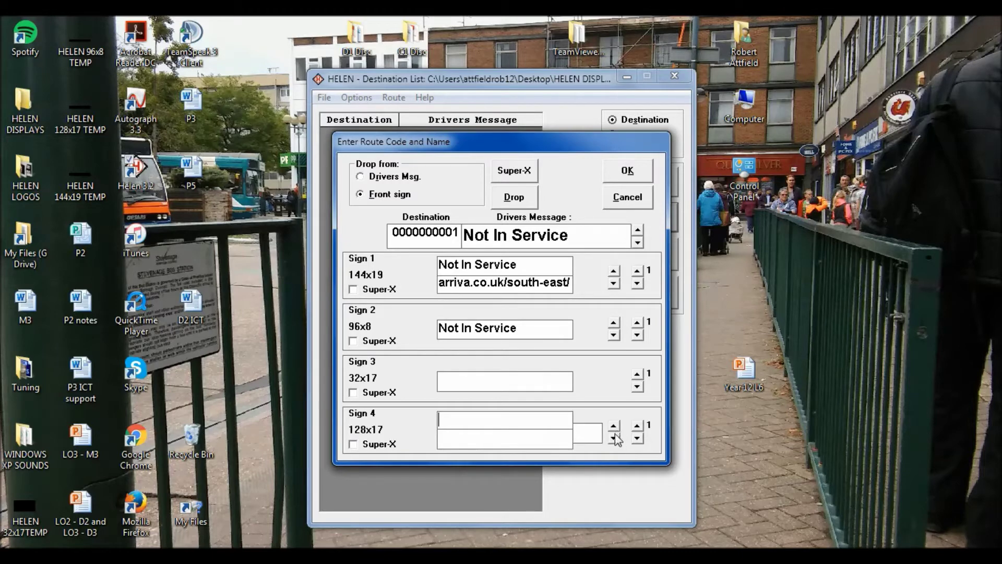
left_click(615, 439)
left_click(615, 426)
left_click(614, 440)
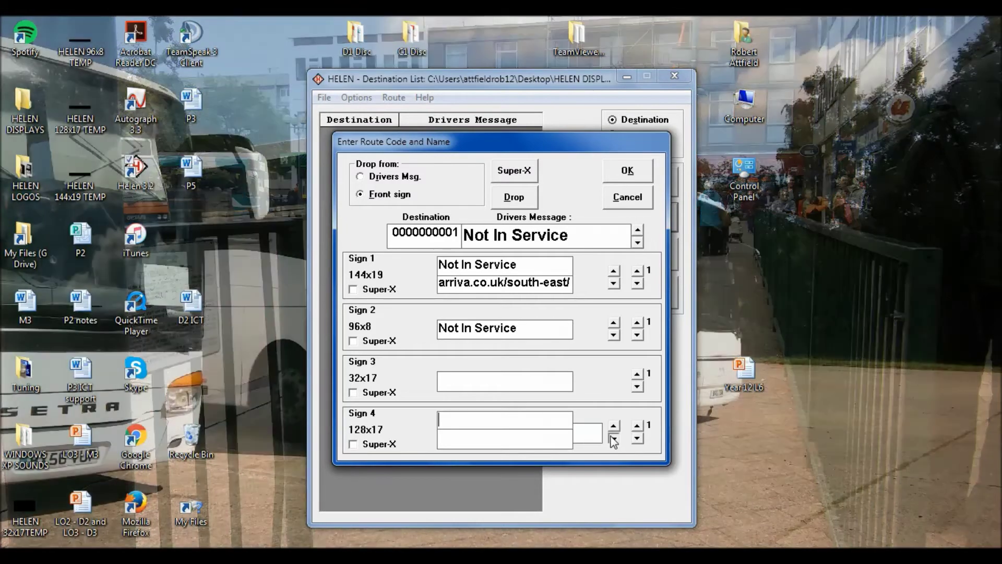
Step: Enter "Not In Service" and "arrivabus.co.uk/south-east/" as sign 4's two text lines
type("Not In")
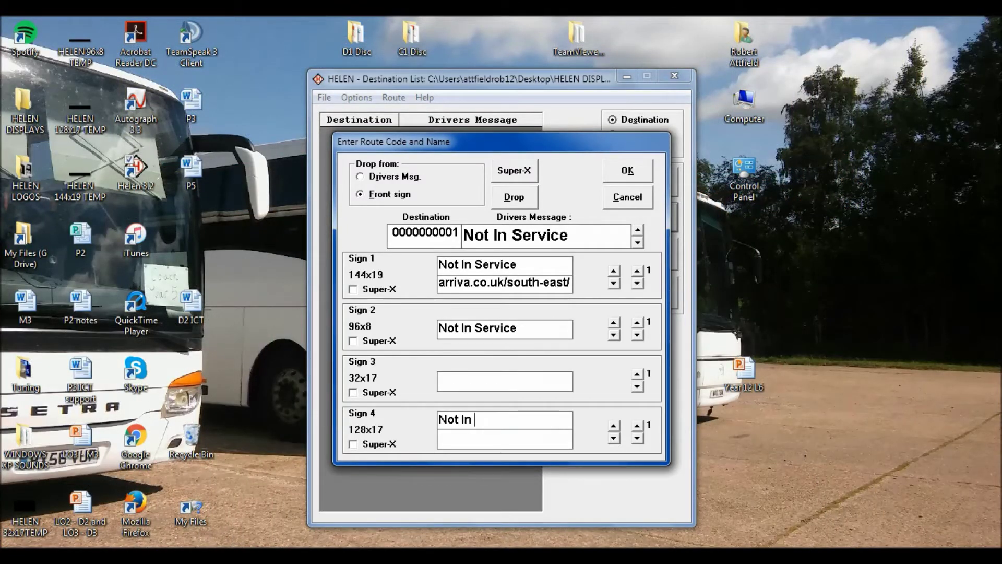
type(" Service")
key("Return")
type("ivabus")
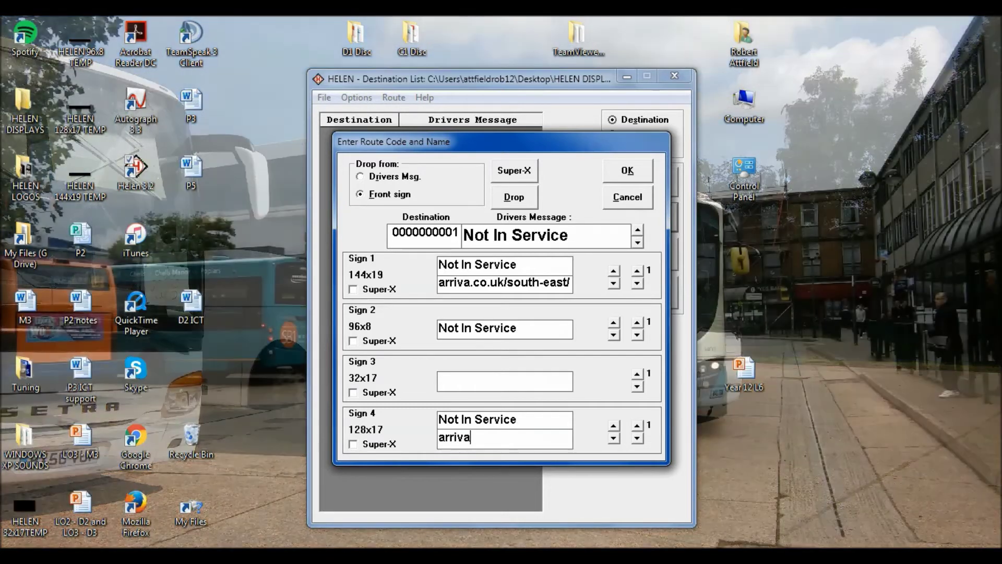
type(".co.uk/south-east/")
left_click(633, 168)
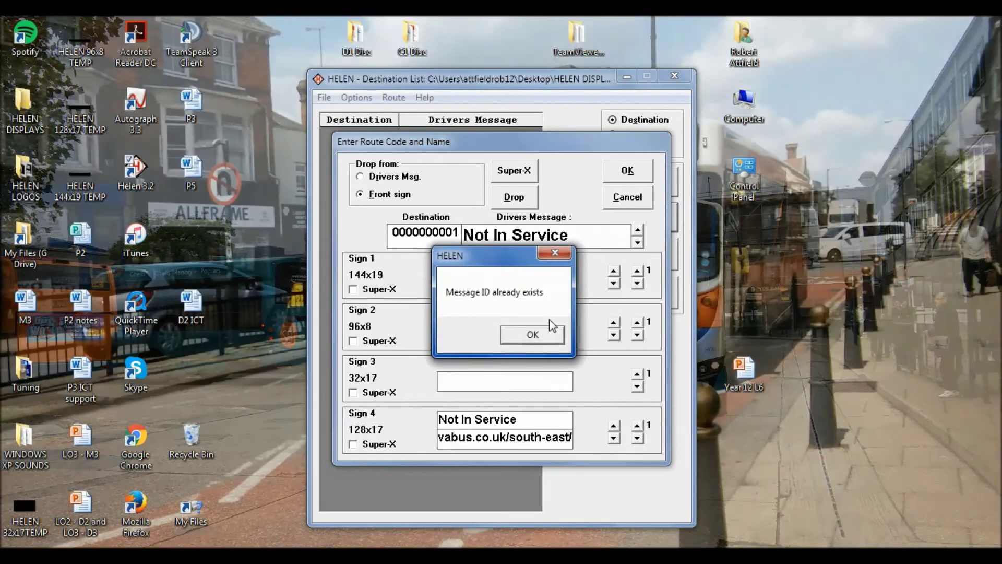
left_click(547, 330)
left_click_drag(440, 137, 475, 167)
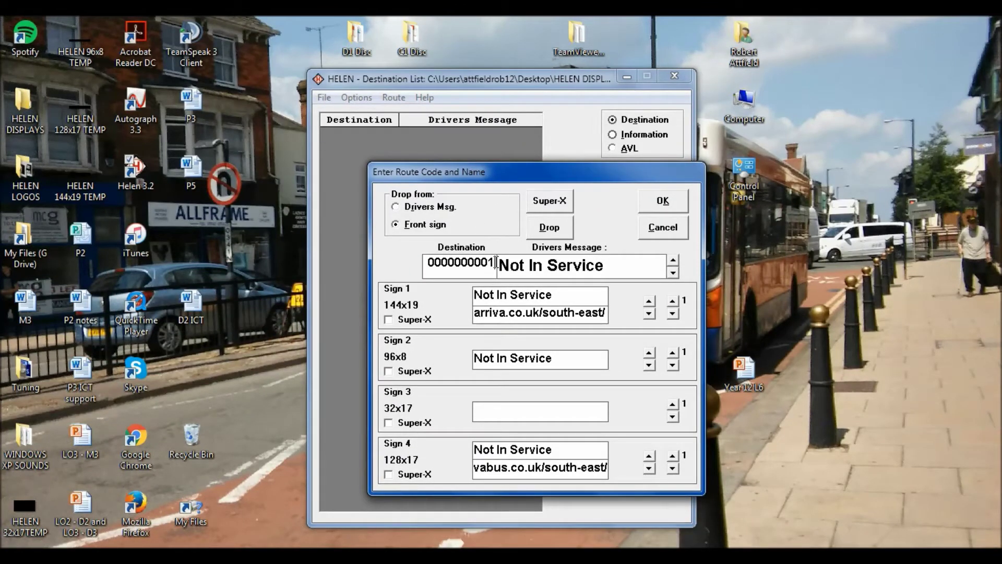
key("BackSpace")
type("2")
left_click(645, 207)
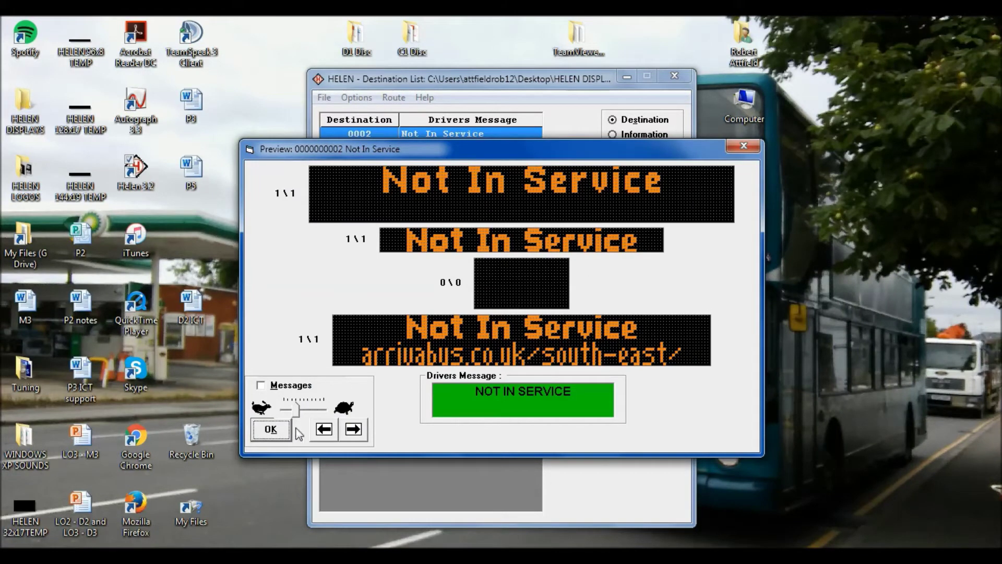
left_click(271, 430)
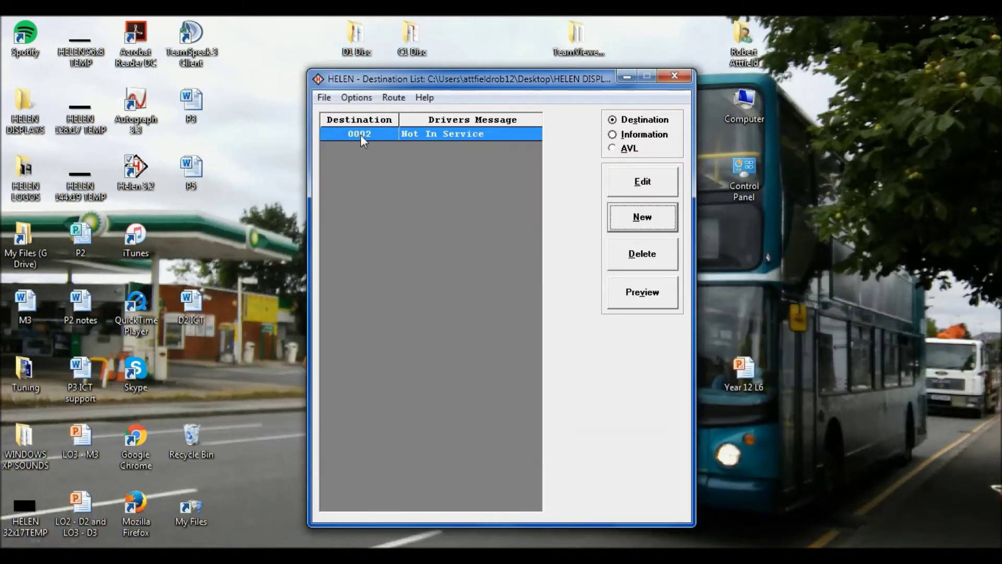
left_click(341, 100)
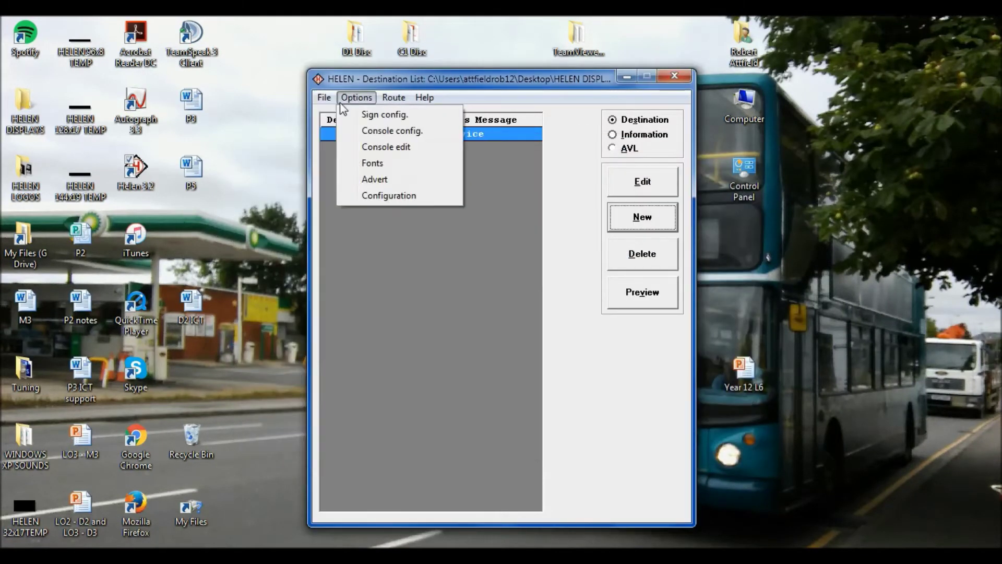
left_click(412, 286)
double_click(337, 136)
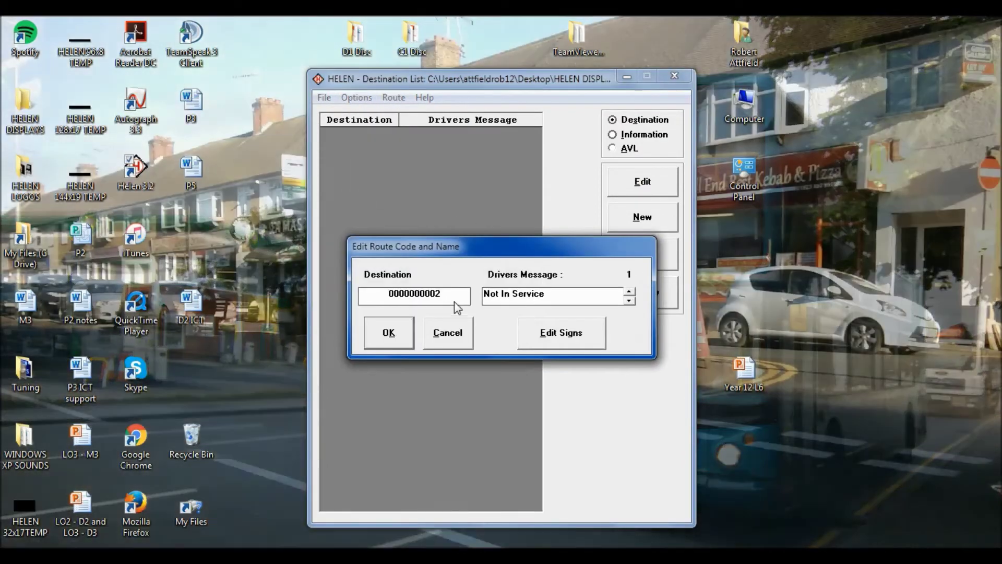
key("Return")
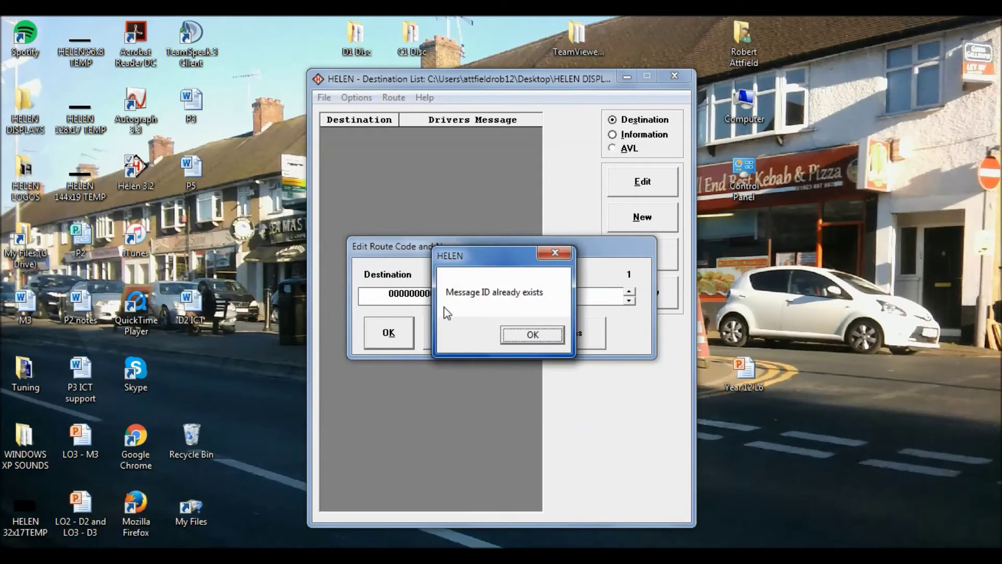
key("Return")
type("2")
key("Return")
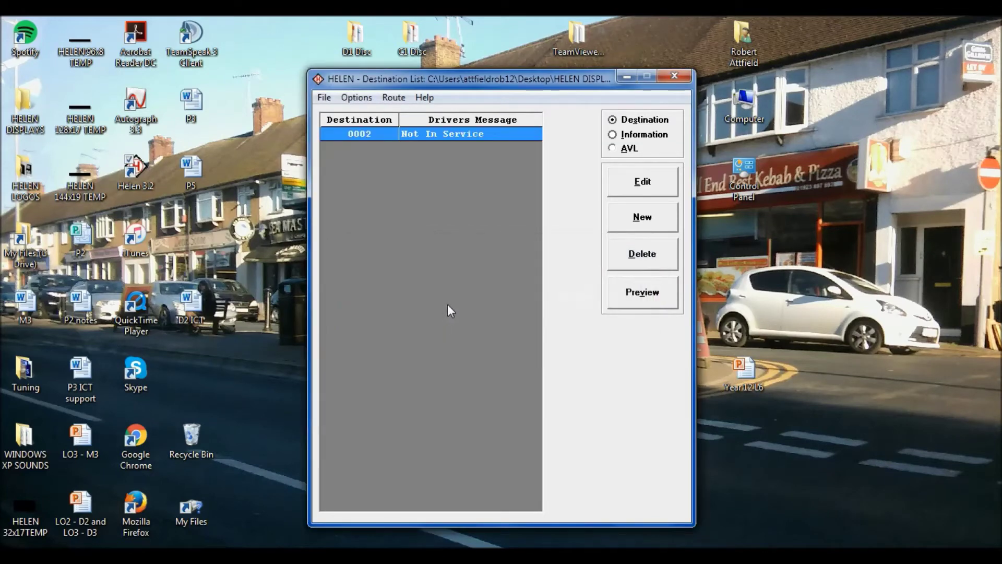
Step: Open the Not In Service destination's signs for editing and set sign 1's upper-line font to 11new
left_click(642, 182)
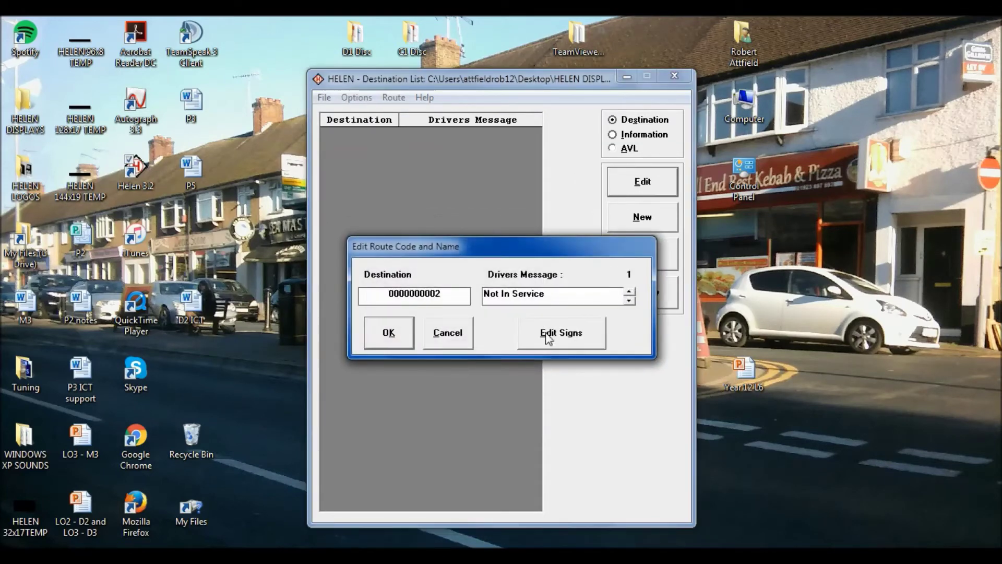
left_click(546, 333)
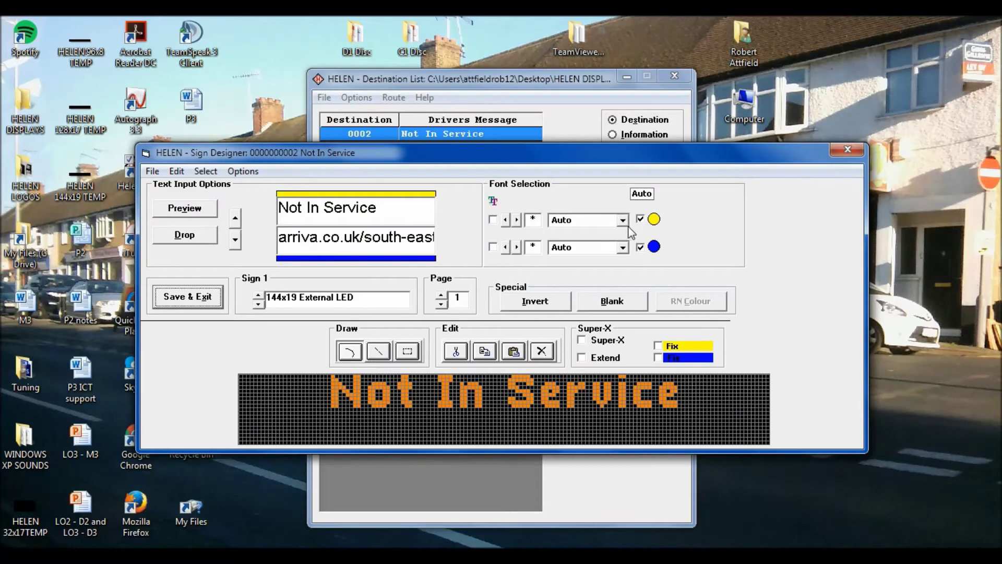
left_click(622, 221)
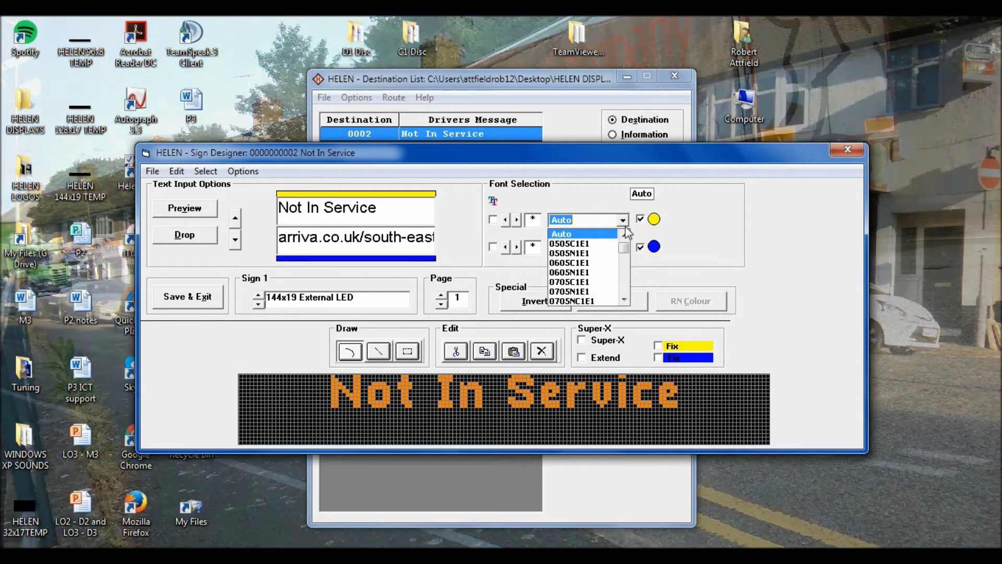
left_click(624, 226)
left_click(624, 225)
scroll(624, 255, "down", 7)
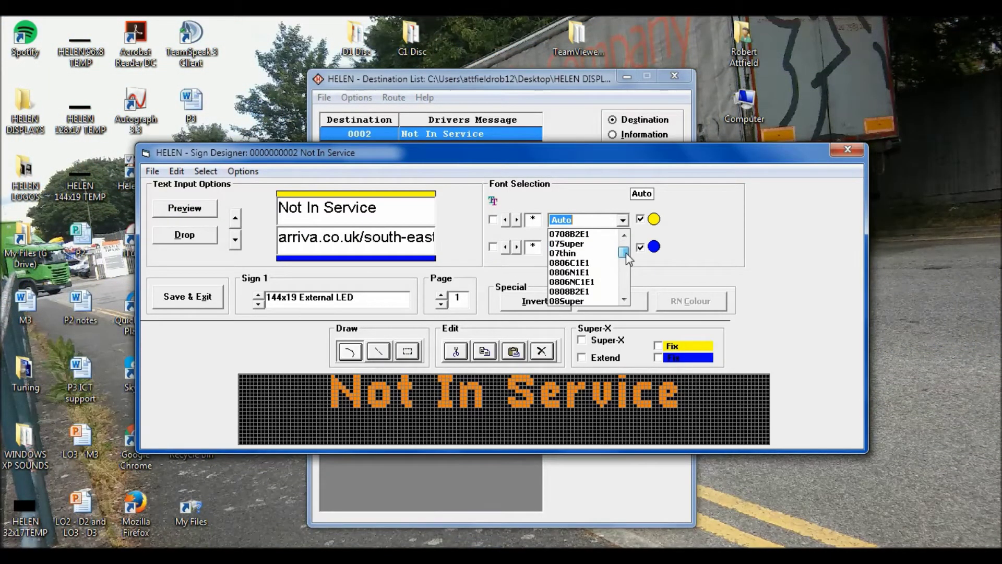
scroll(627, 257, "down", 1)
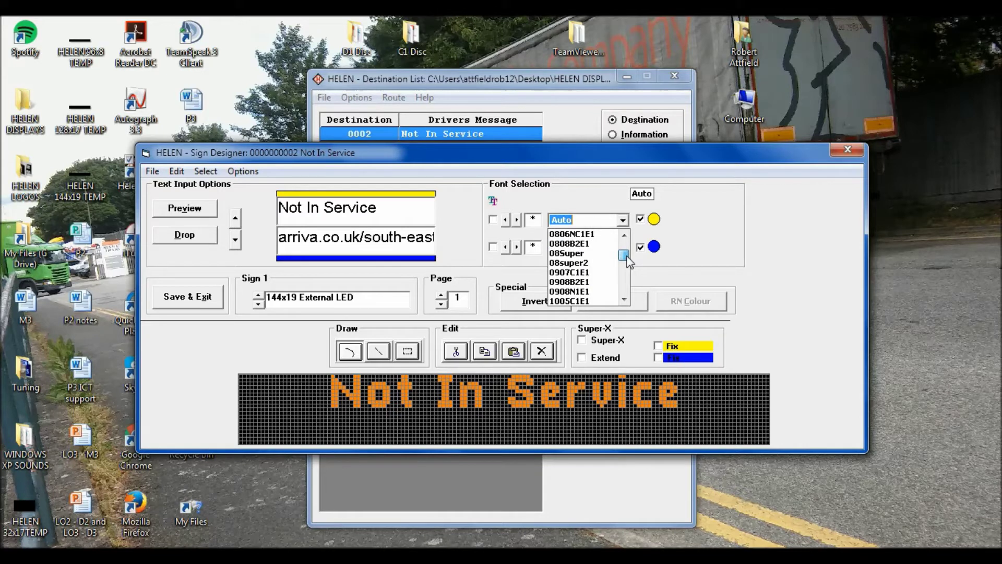
scroll(628, 255, "up", 2)
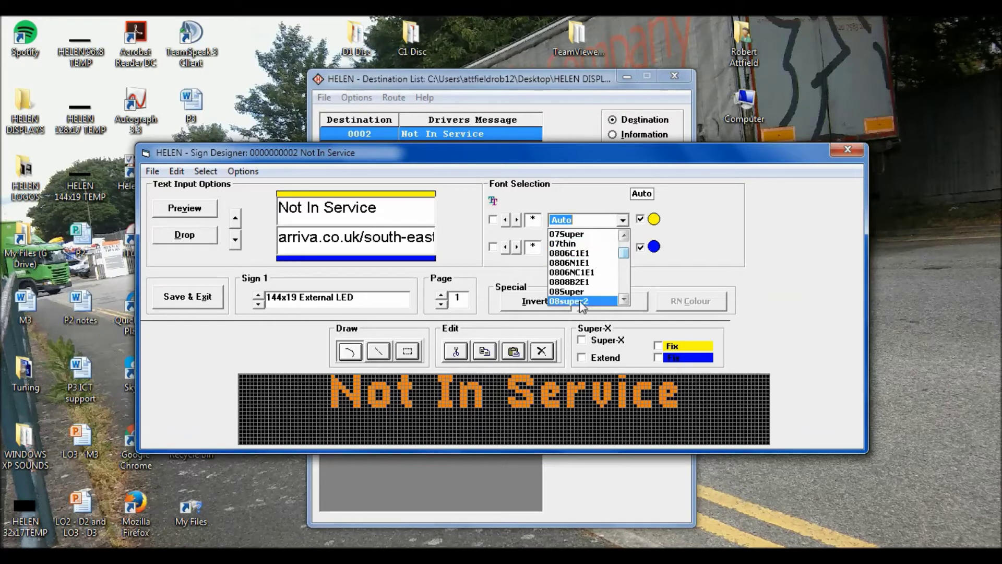
scroll(627, 256, "down", 2)
scroll(627, 261, "down", 4)
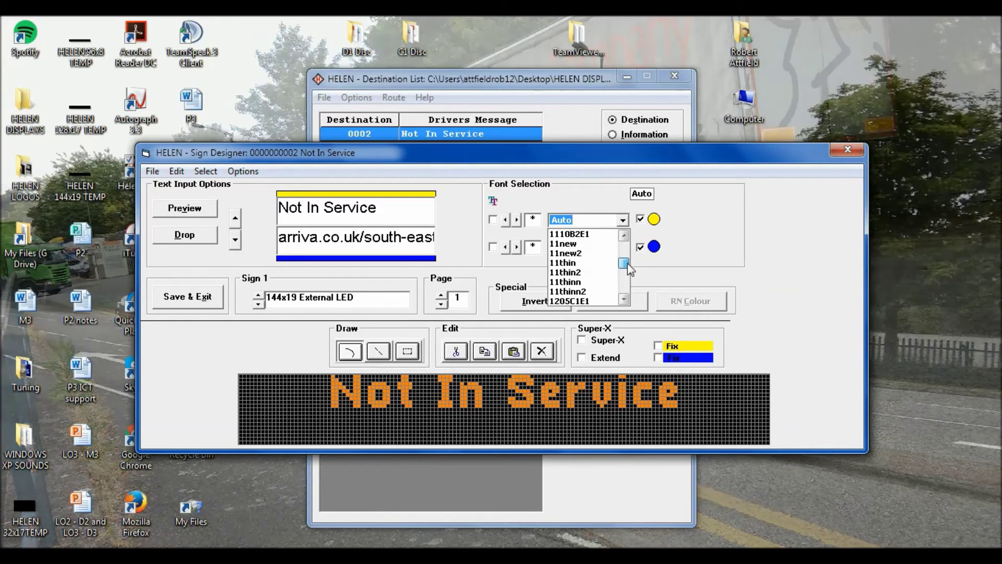
scroll(627, 263, "up", 1)
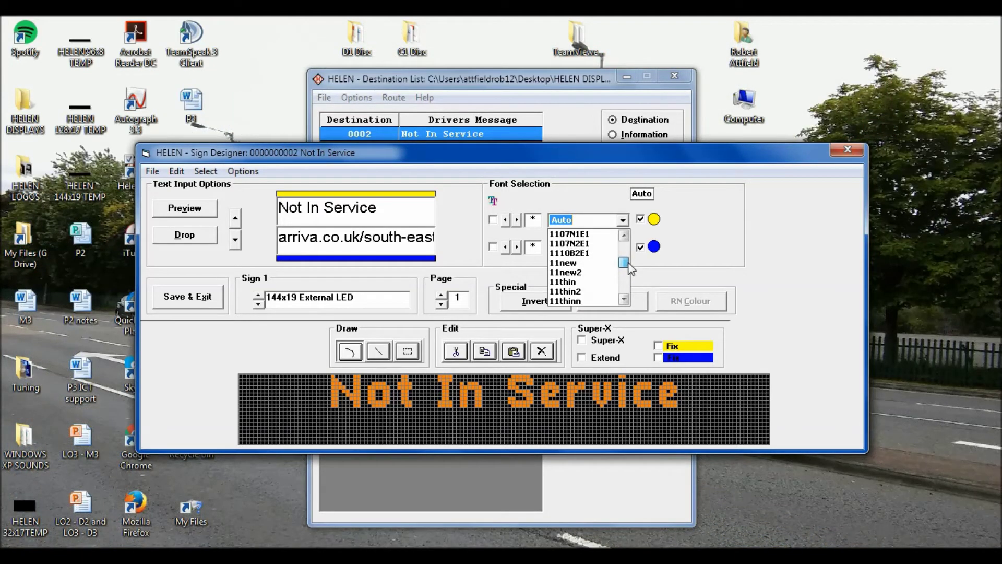
left_click(577, 264)
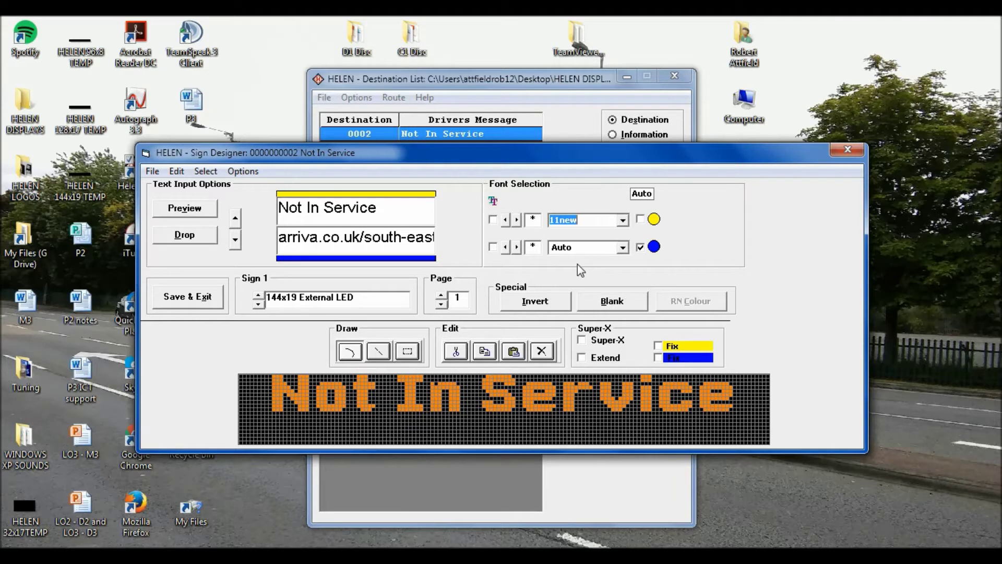
scroll(577, 264, "up", 1)
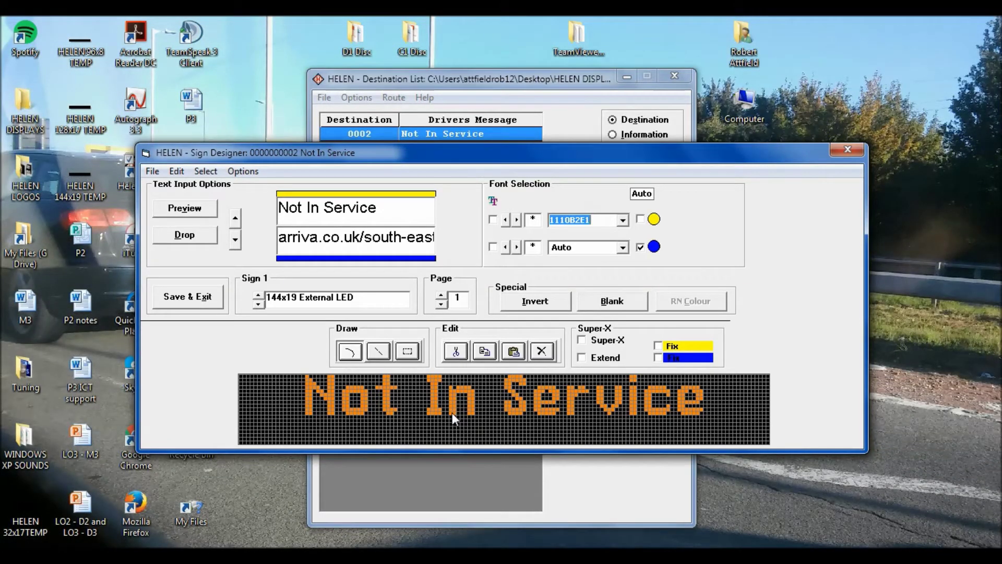
key("Down")
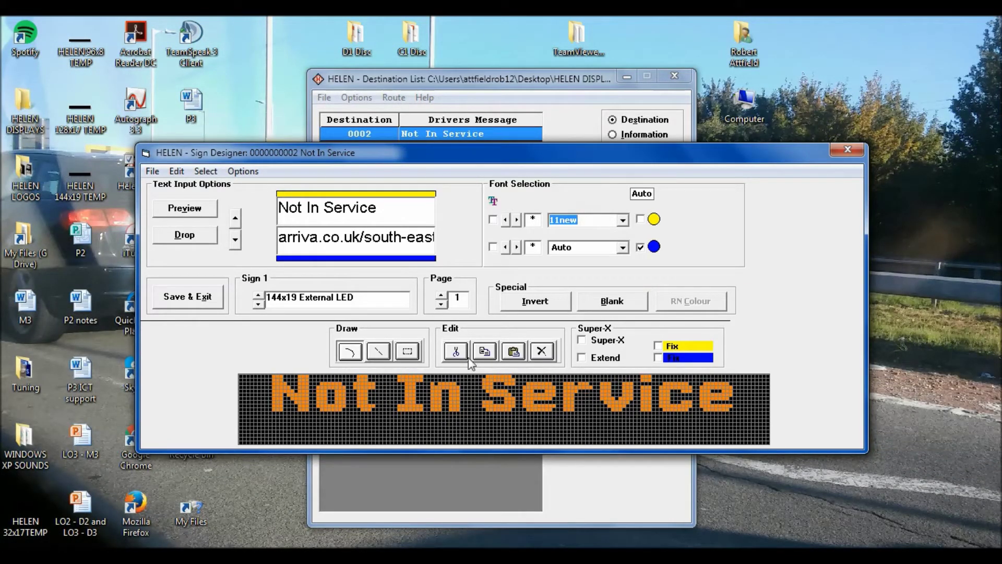
Step: Test sign 1's upper line with the letters "yy" and restore the text "Not In Service"
left_click(382, 220)
key("BackSpace")
type("yy")
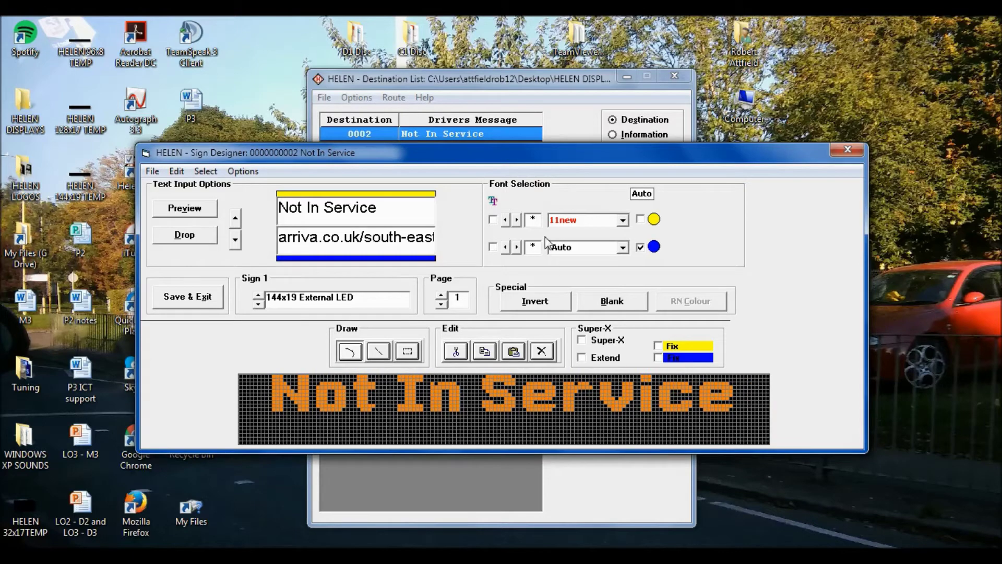
Step: Set the character spacing of sign 1's upper line to 1
left_click(511, 220)
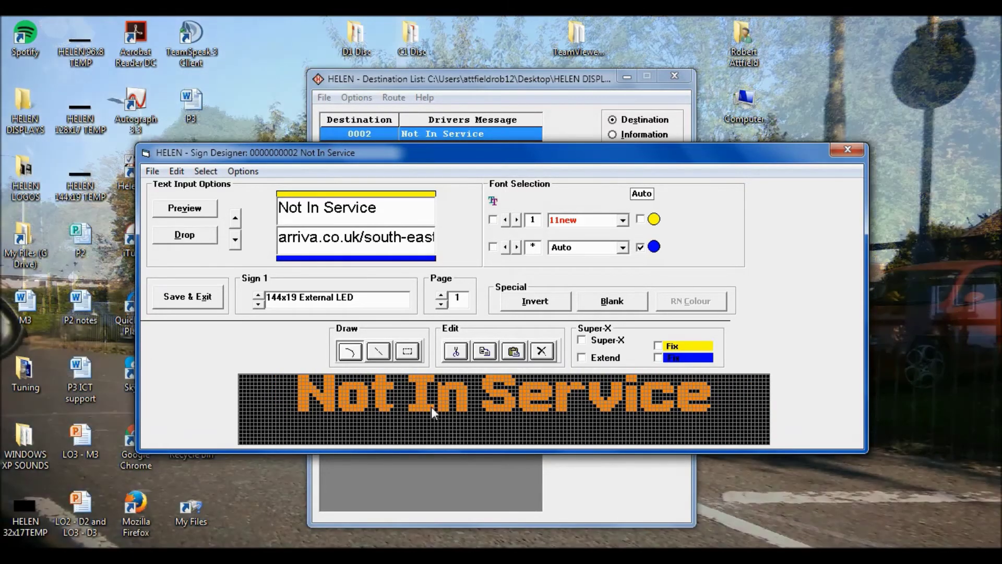
left_click(516, 219)
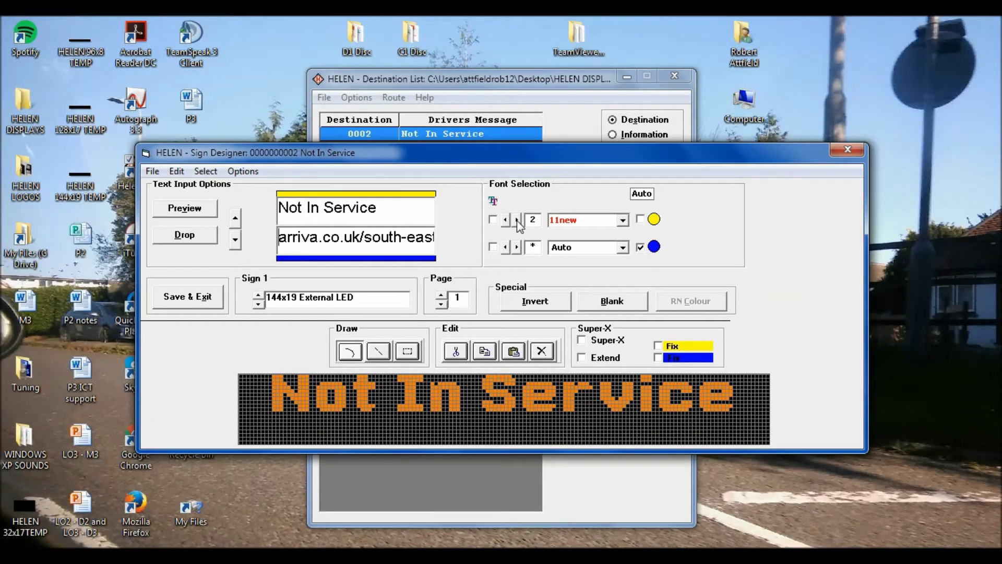
left_click(505, 220)
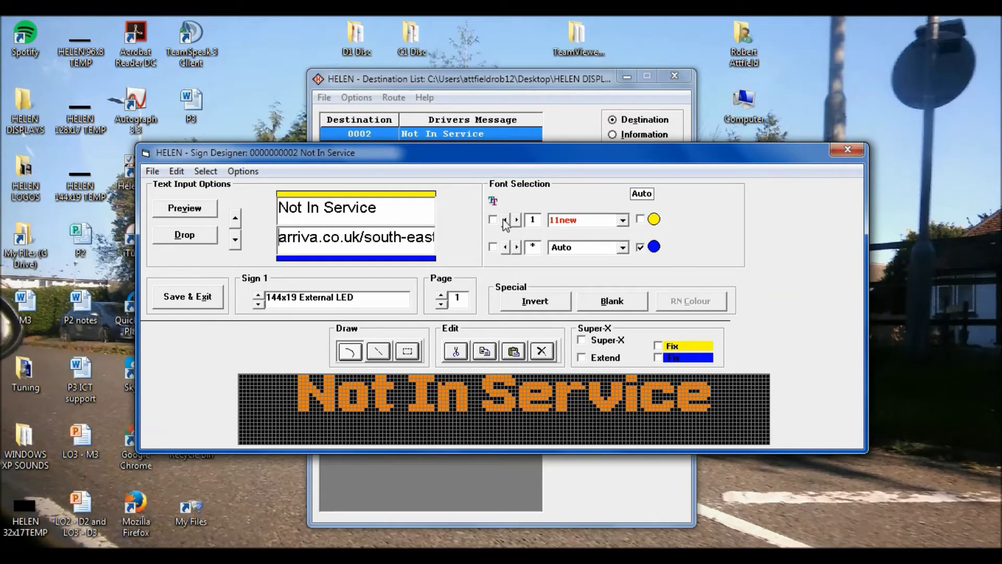
Step: Try adding "Sorry," before sign 1's upper-line text and restore it to "Not In Service"
type("Soo")
key("BackSpace")
type("rry,")
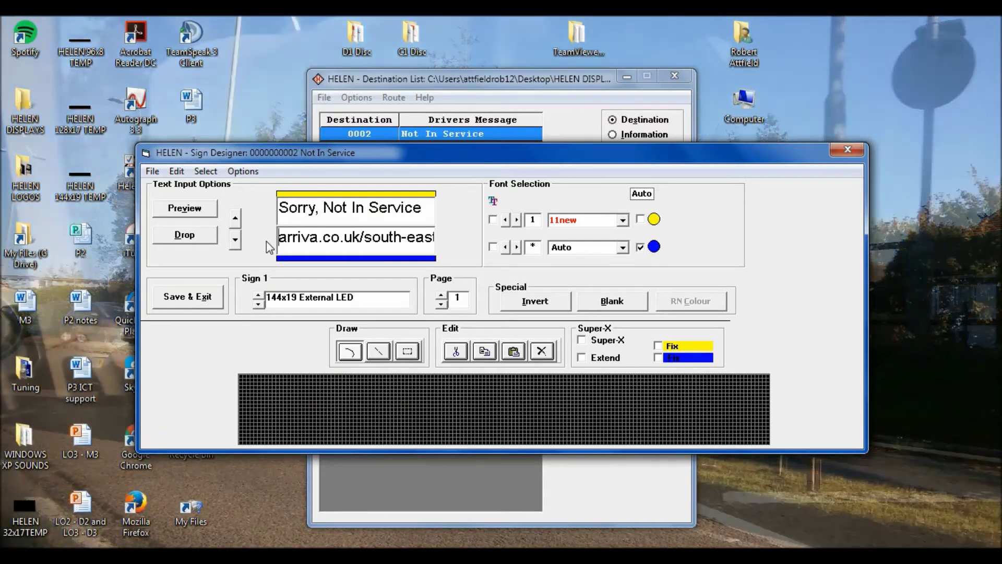
left_click(323, 208)
key("BackSpace")
key("BackSpace")
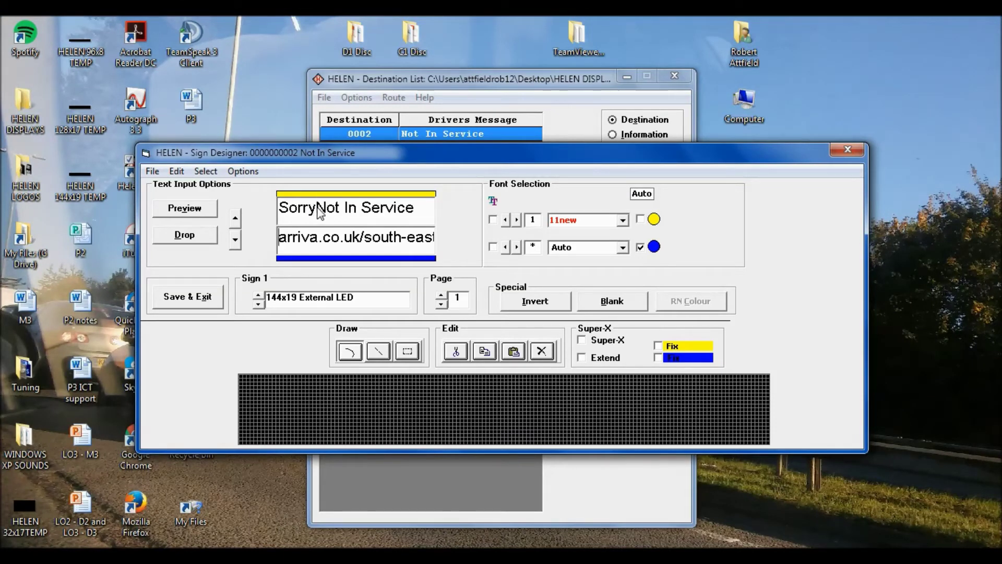
key("BackSpace")
key("BackSpace")
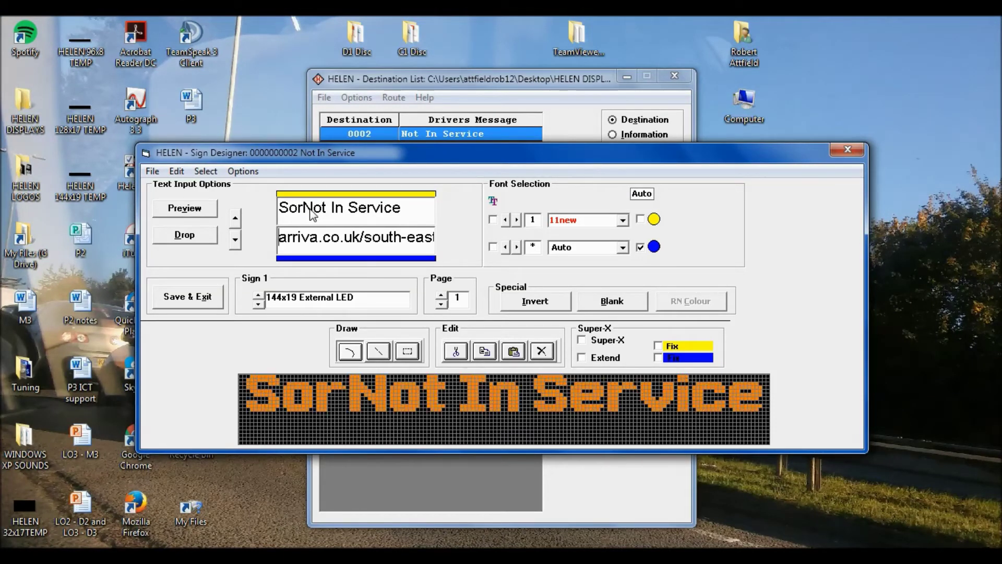
key("BackSpace")
key("BackSpace")
key("BackSpace")
key("BackSpace")
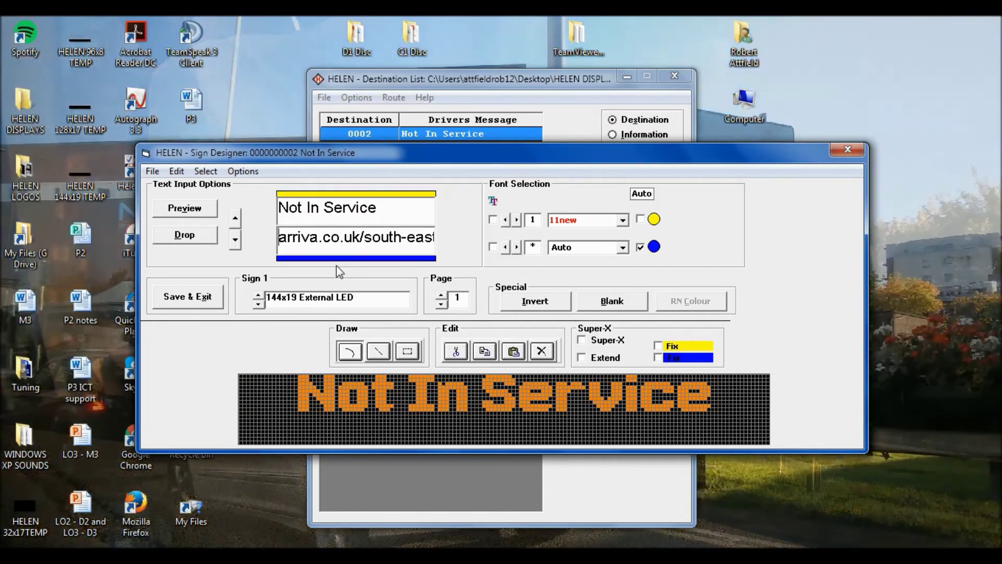
Step: Set sign 1's lower-line font to 0708B2E1 and save the destination's signs
left_click(570, 248)
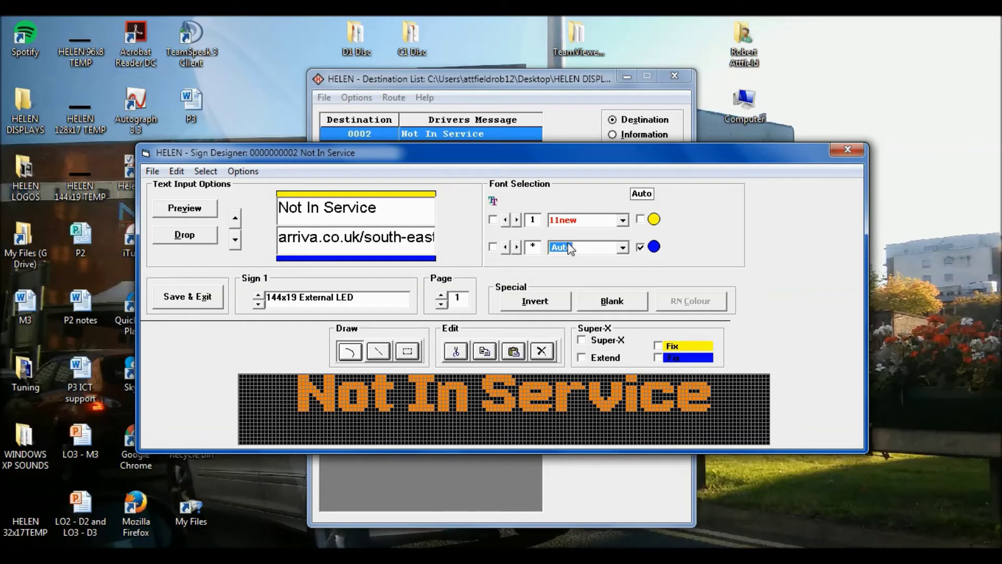
key("Down")
key("Down")
key("Down")
key("Down")
key("Down")
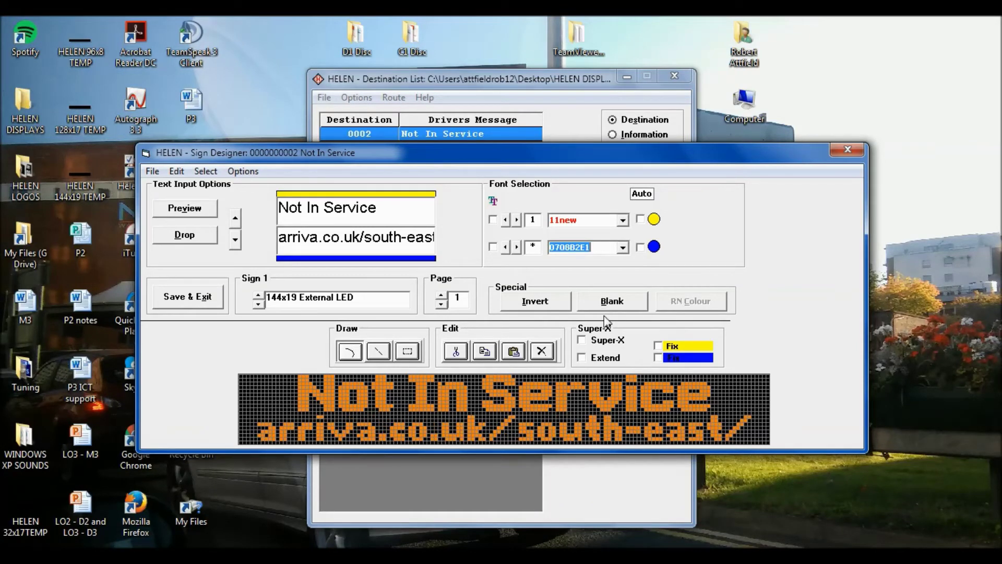
key("Down")
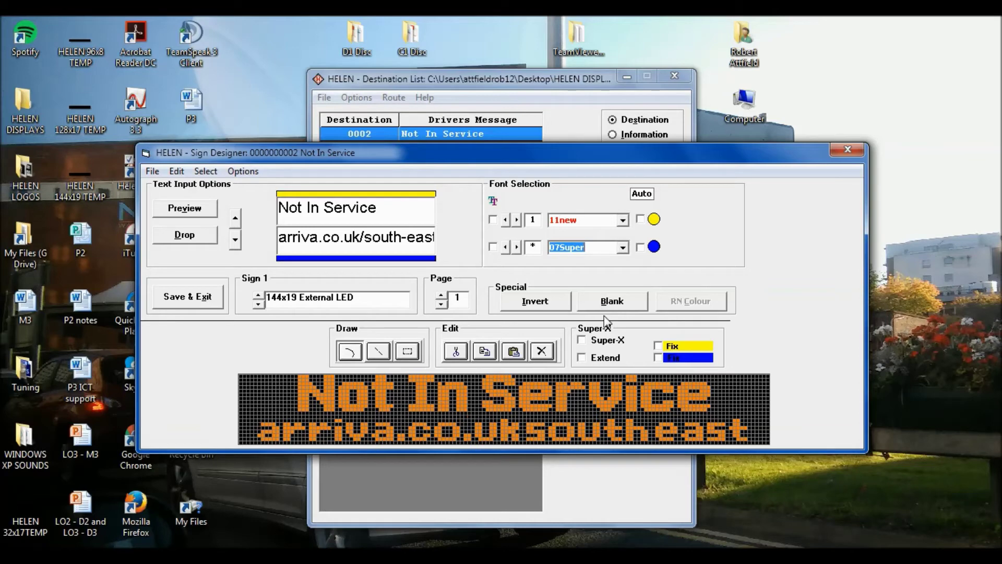
key("Down")
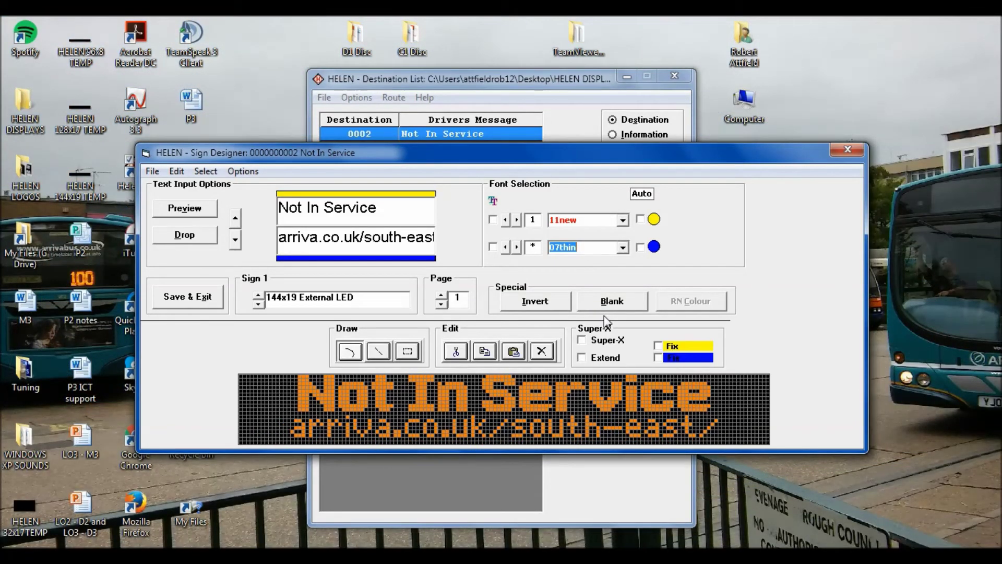
key("Up")
key("Up")
left_click(197, 300)
Step: Raise the top field height of sign 1 by one step in the sign configuration and accept it
left_click(360, 98)
left_click(368, 115)
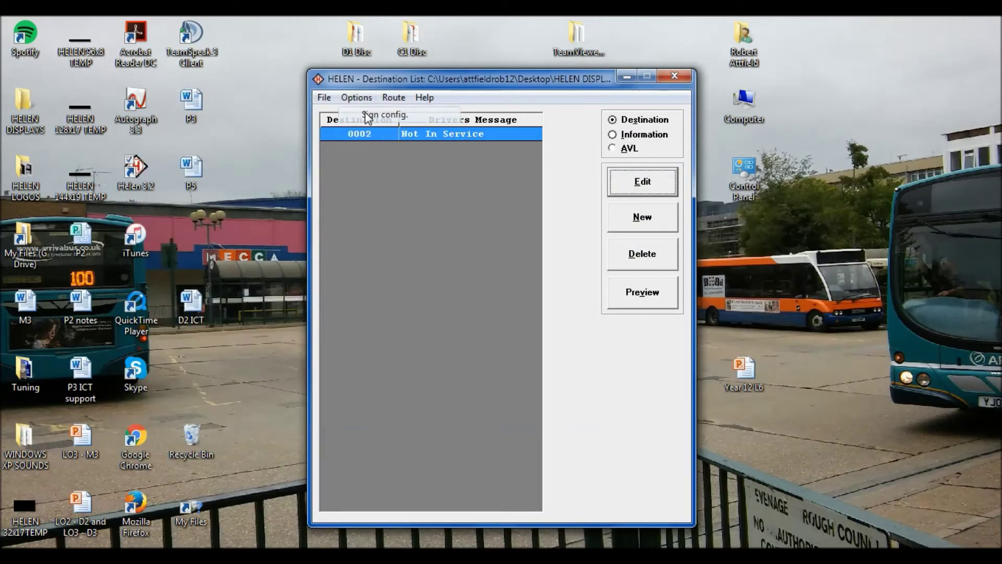
left_click(330, 158)
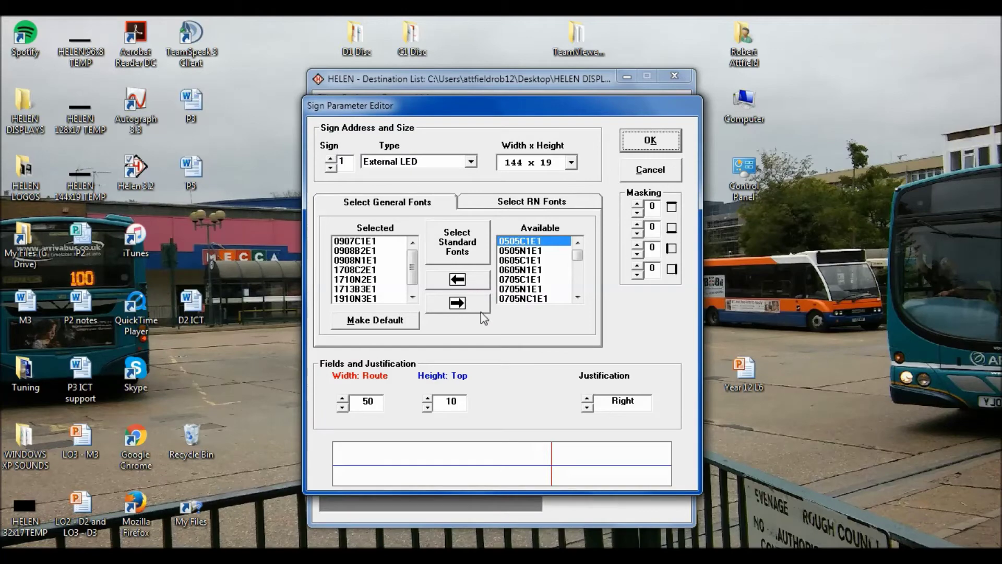
left_click(428, 397)
left_click(631, 136)
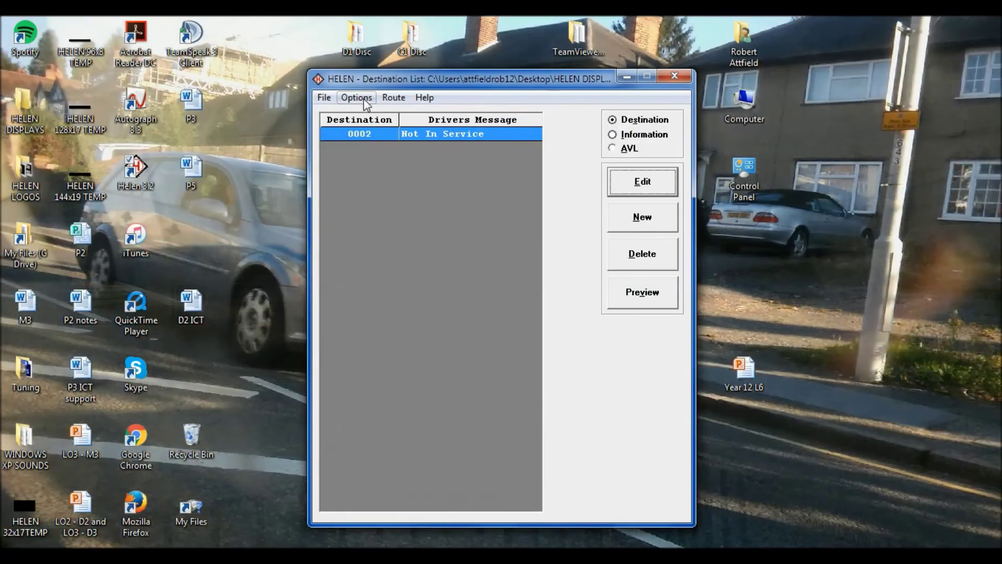
left_click(356, 97)
left_click(369, 164)
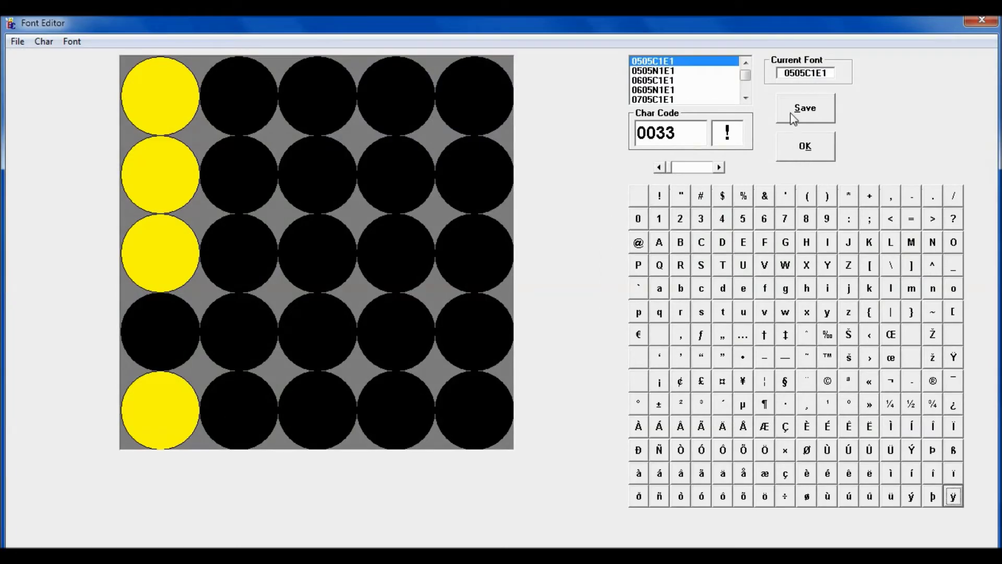
left_click(981, 21)
left_click(361, 98)
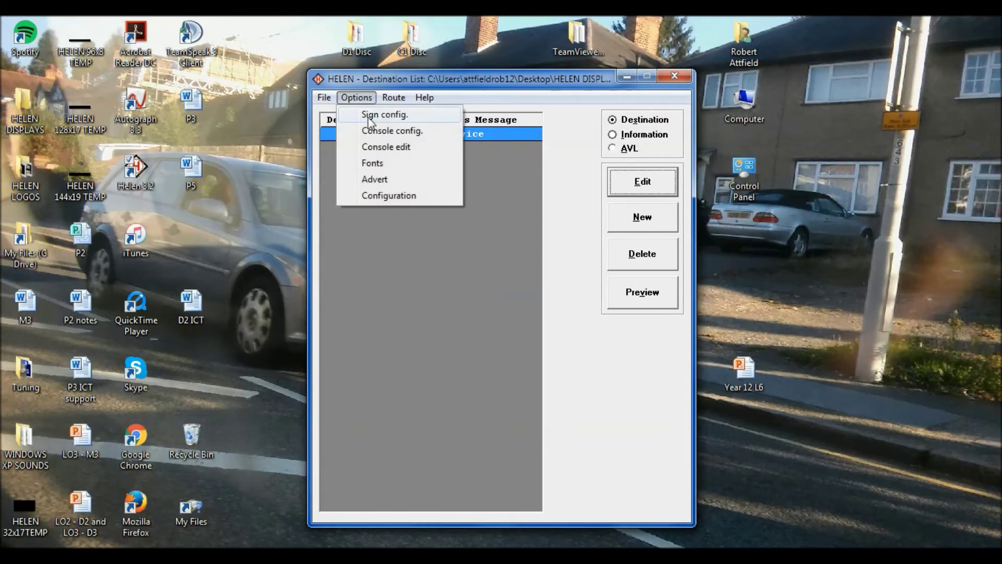
Step: Reopen the Not In Service destination's signs for editing and set sign 1's lower-line font to 07thin
left_click(642, 181)
left_click(534, 334)
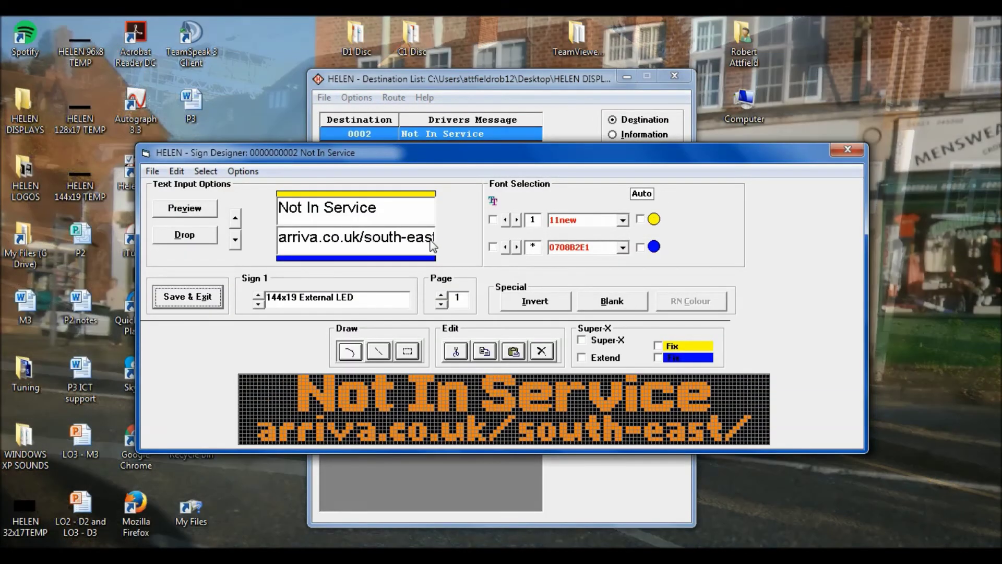
left_click(552, 248)
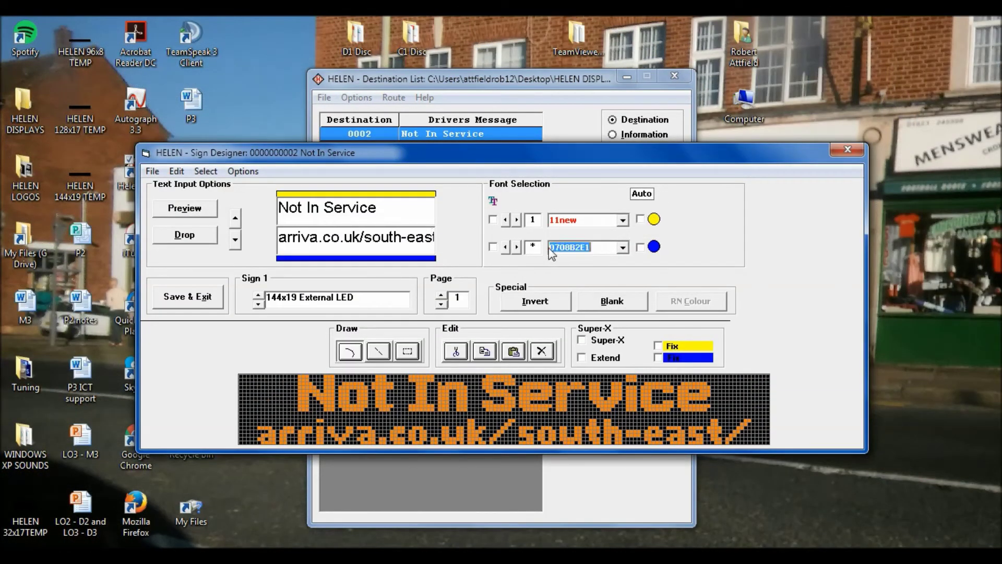
scroll(552, 249, "down", 3)
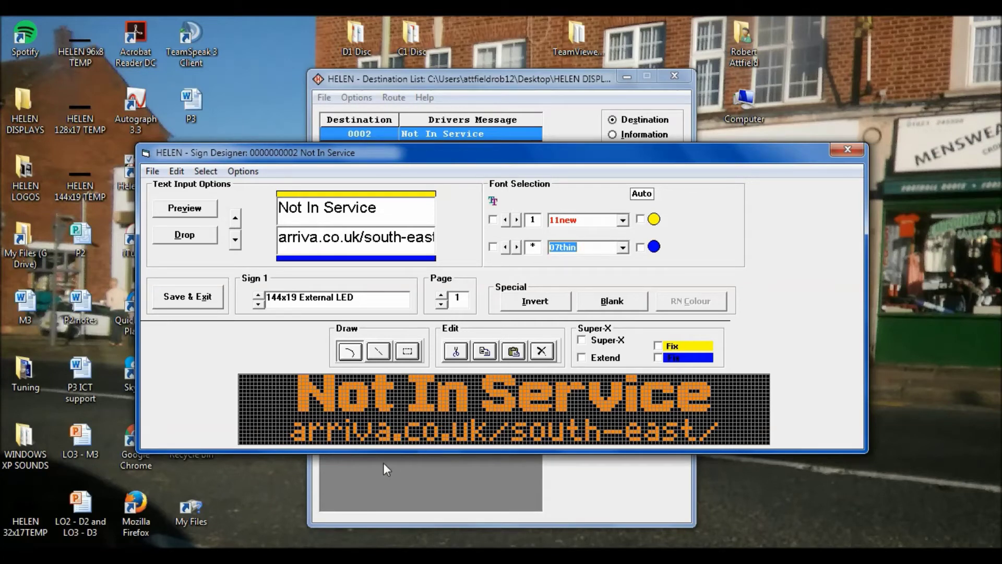
Step: Set sign 2's font to 08Super, and try Super-X mode on it before returning to the standard mode
left_click(256, 293)
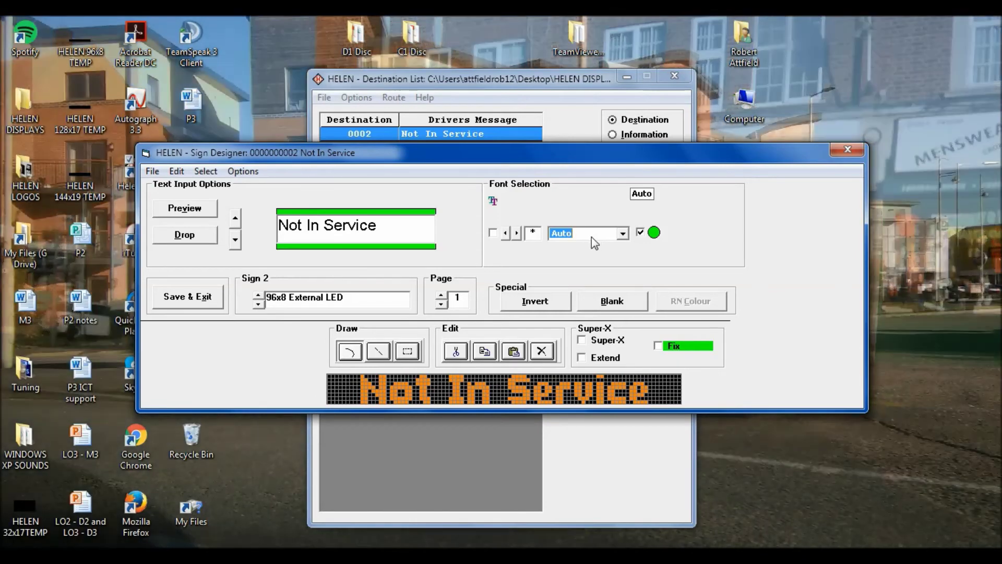
key("Down")
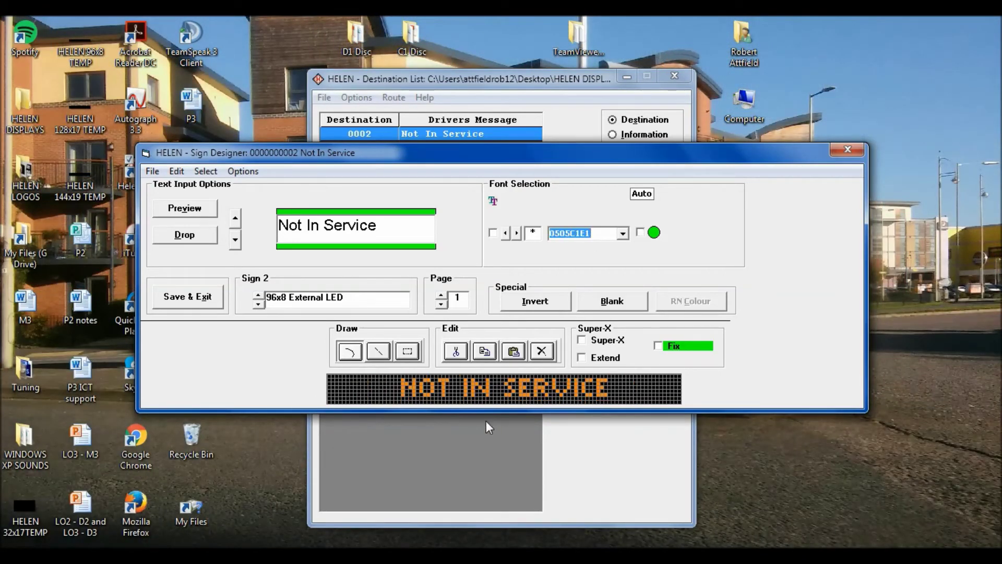
key("Down")
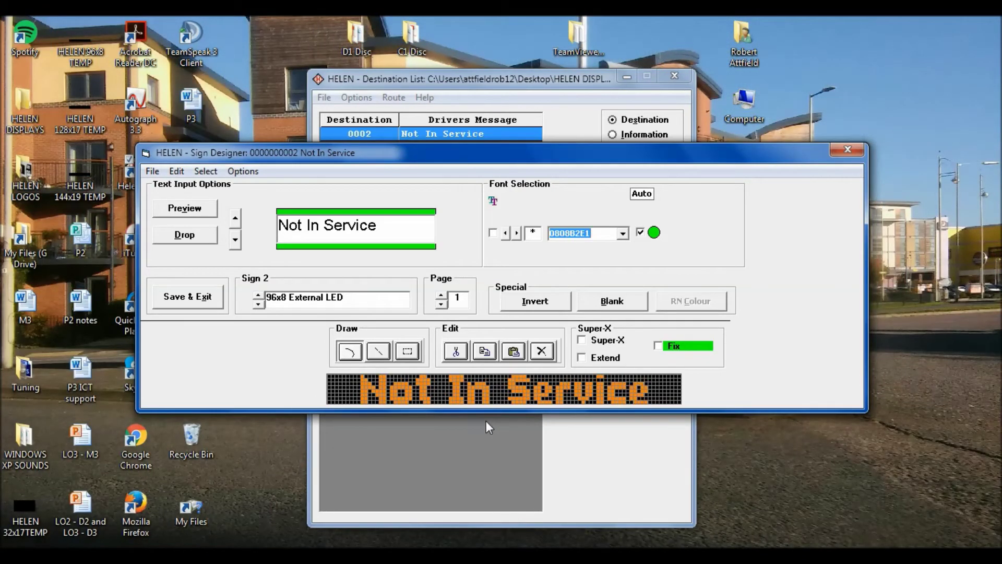
key("Down")
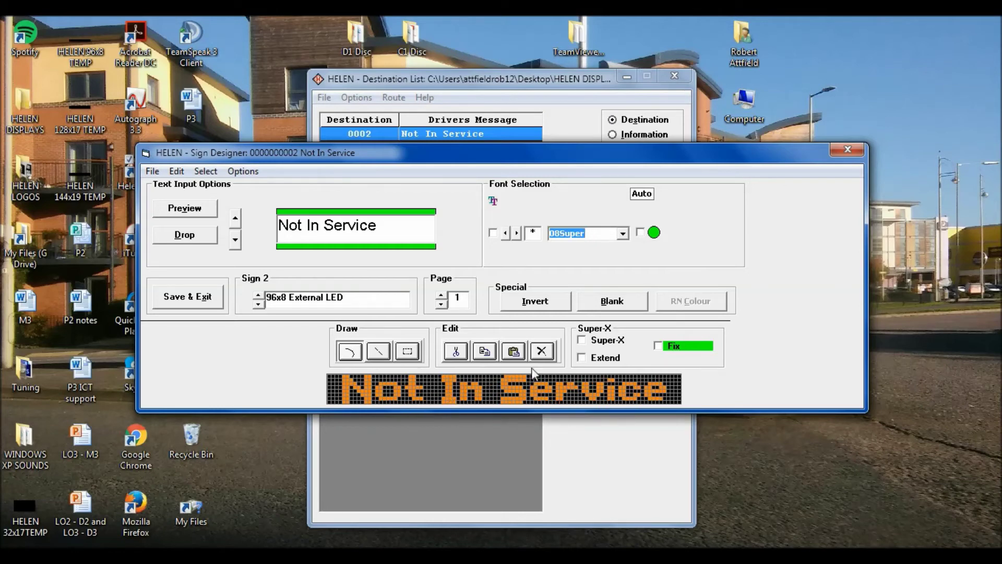
left_click(593, 343)
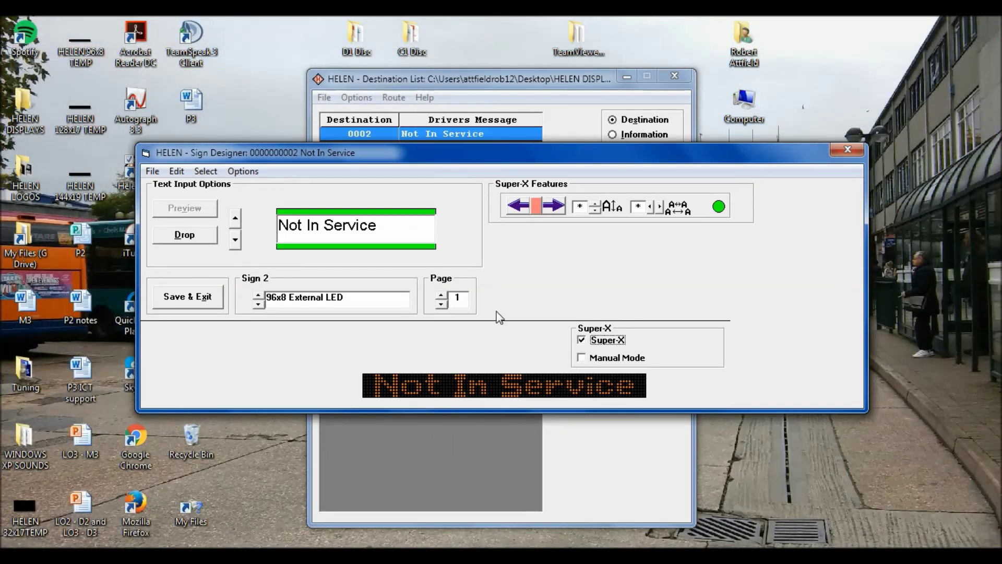
left_click(582, 341)
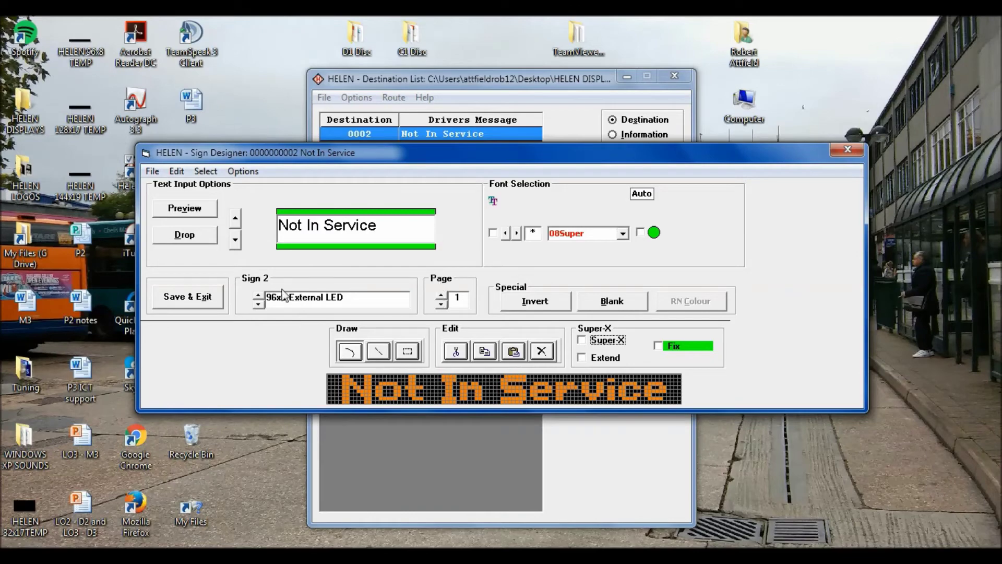
Step: Give sign 3 a two-line layout with "Not In" on the upper line and "Service" on the lower line
left_click(259, 294)
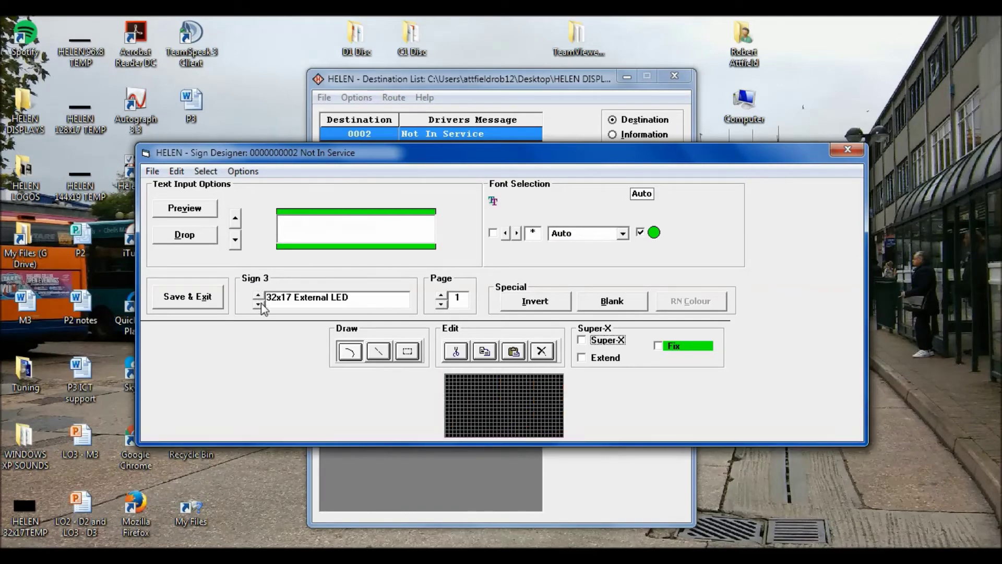
left_click(234, 236)
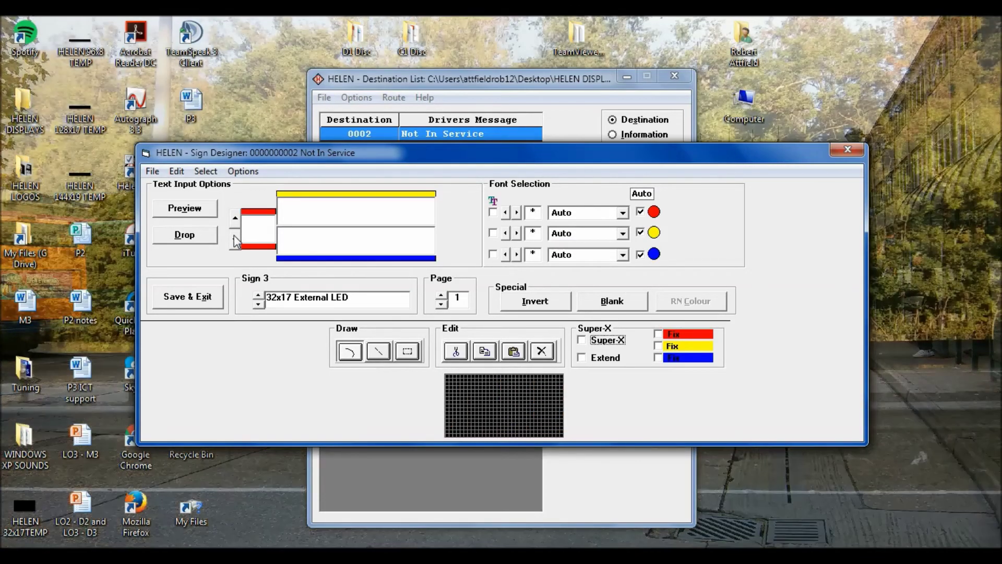
type("Not")
key("BackSpace")
key("BackSpace")
type("ot In ")
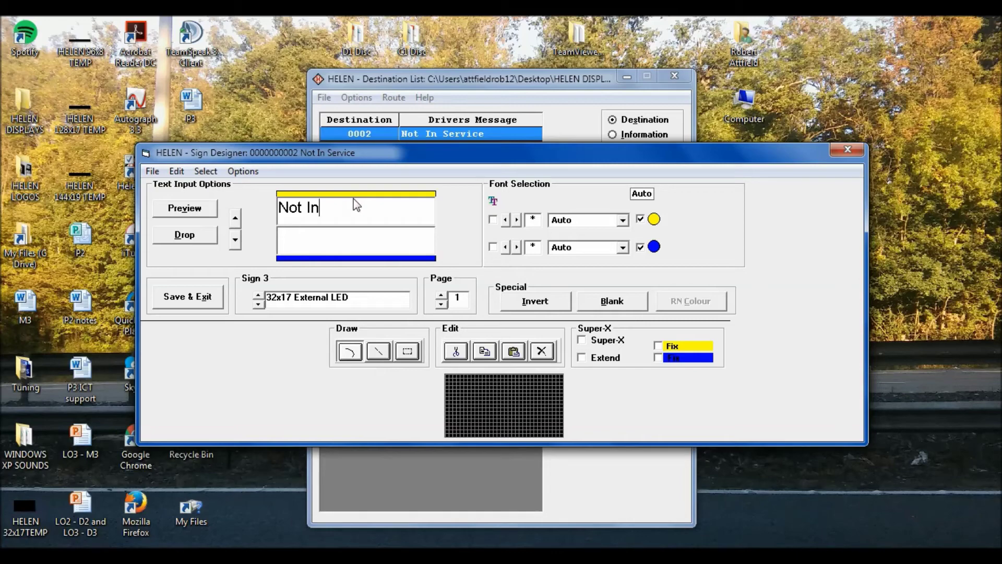
type("Service")
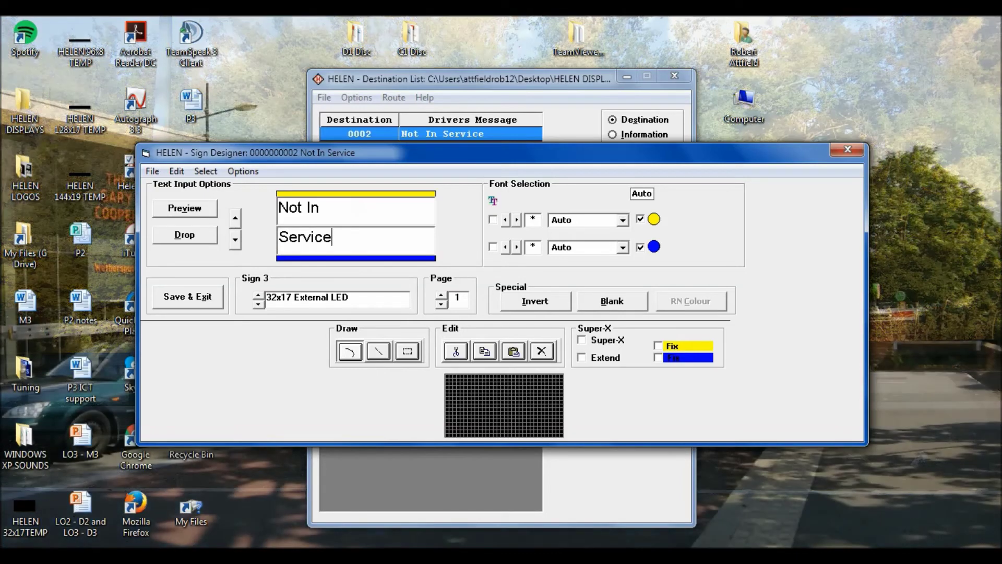
Step: Set sign 4's upper-line font to 08Super and its lower-line font to 0705C1E1
left_click(258, 295)
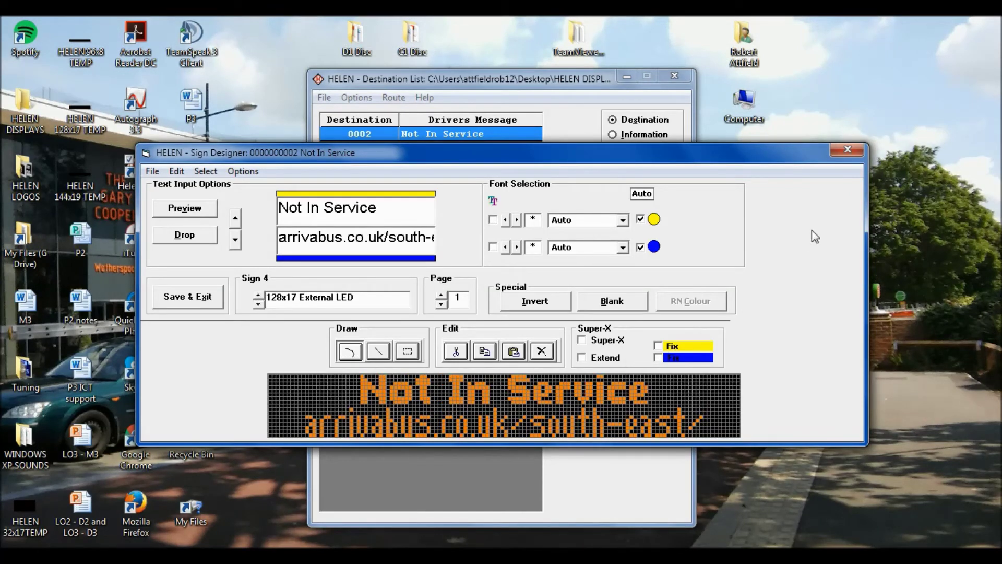
scroll(590, 218, "down", 3)
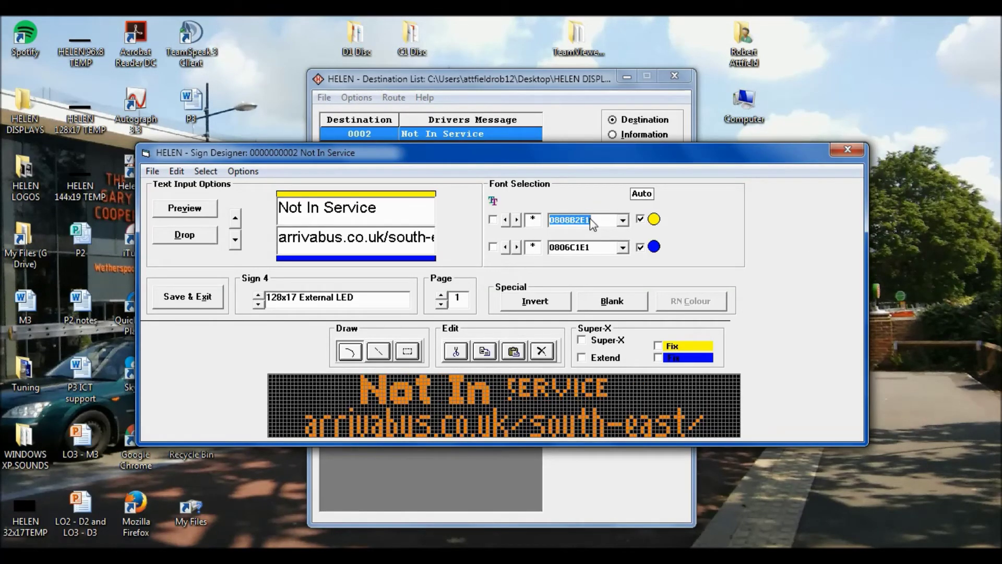
left_click(578, 255)
scroll(578, 254, "down", 1)
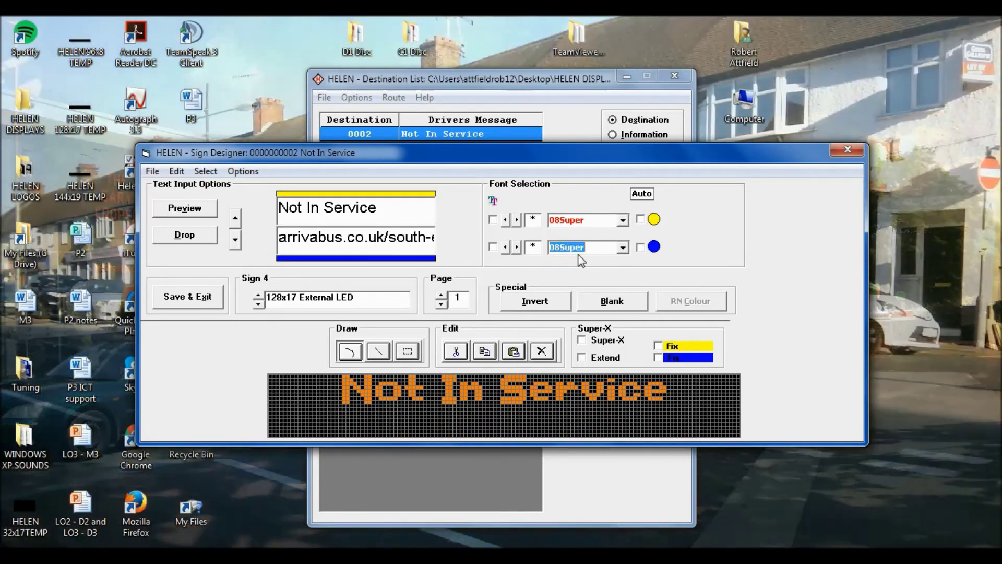
scroll(582, 261, "down", 2)
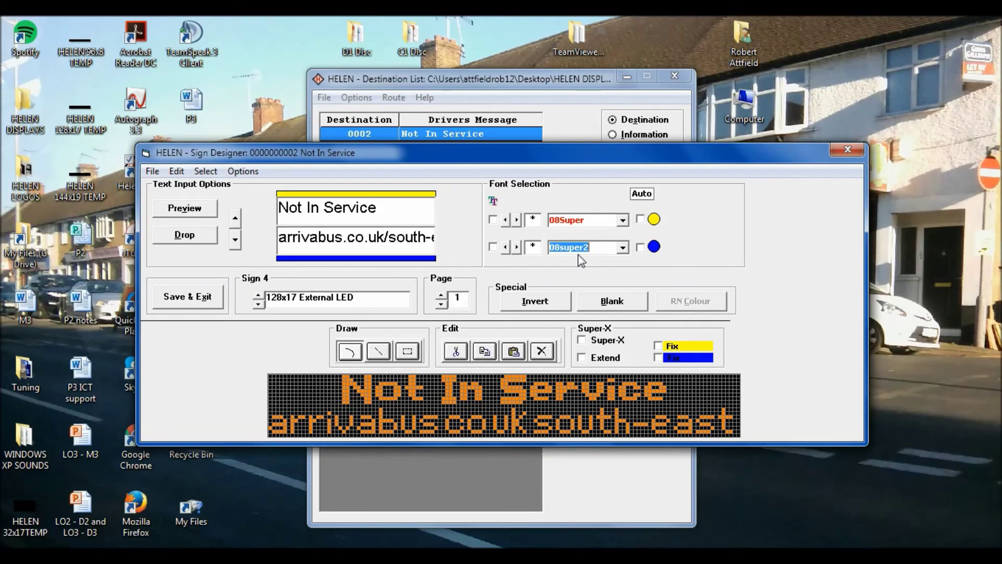
scroll(582, 261, "up", 3)
scroll(582, 261, "up", 1)
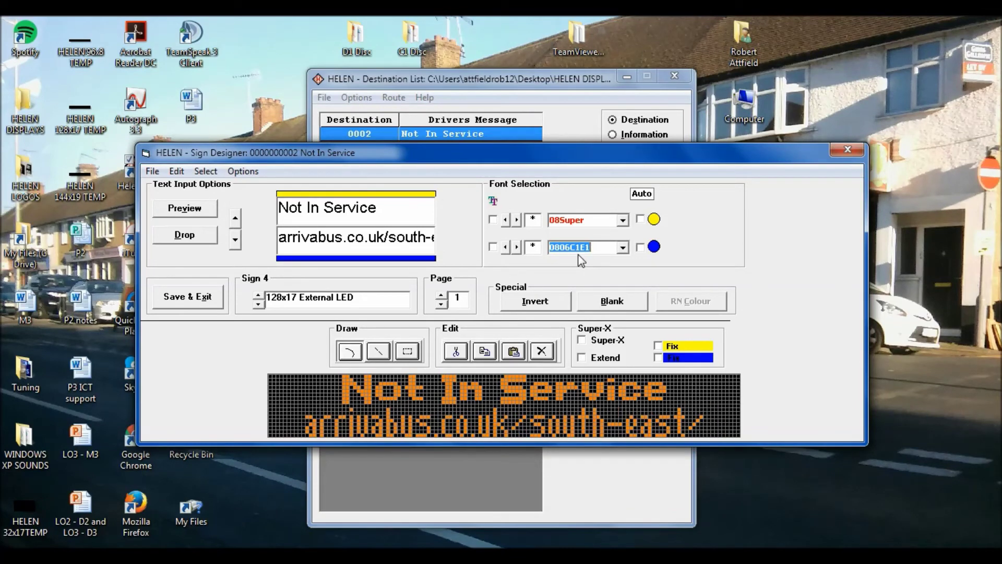
scroll(582, 261, "up", 1)
scroll(582, 261, "up", 2)
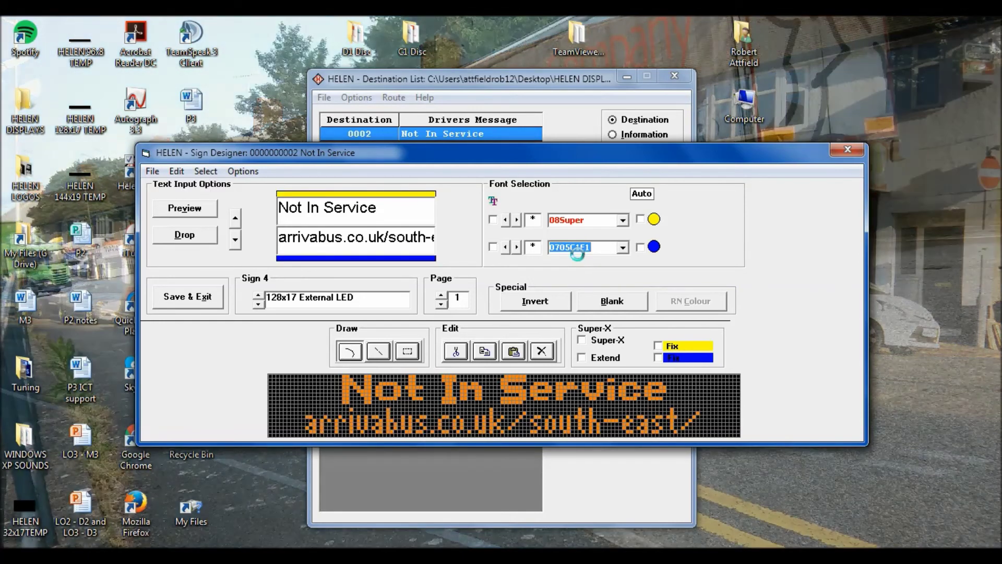
Step: Set sign 4's lower-line font to 07thin and replace its lower-line text with "Arriva South East"
scroll(577, 254, "down", 2)
scroll(402, 272, "down", 1)
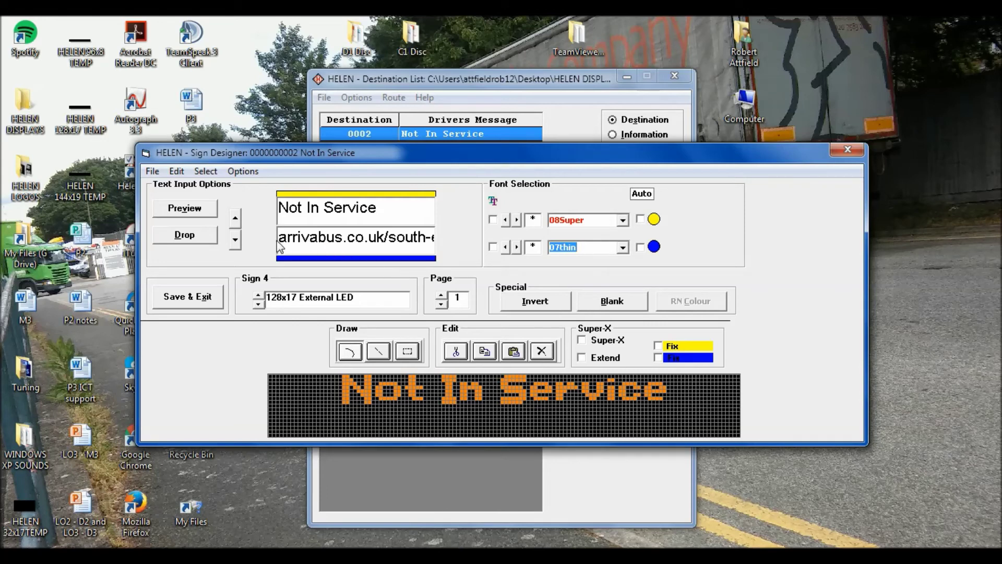
left_click_drag(292, 241, 552, 260)
type("Arriva S")
type("outh East")
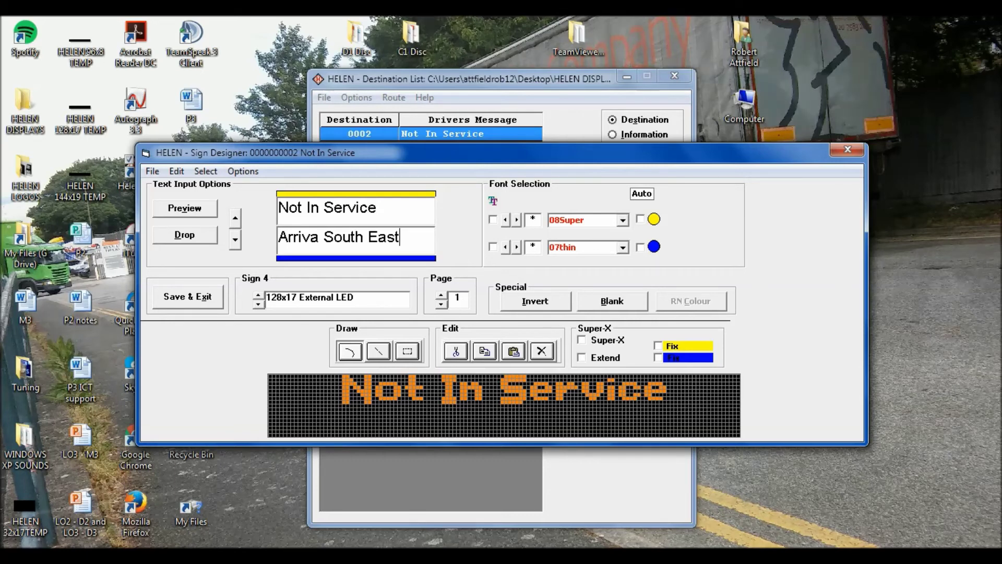
key("Return")
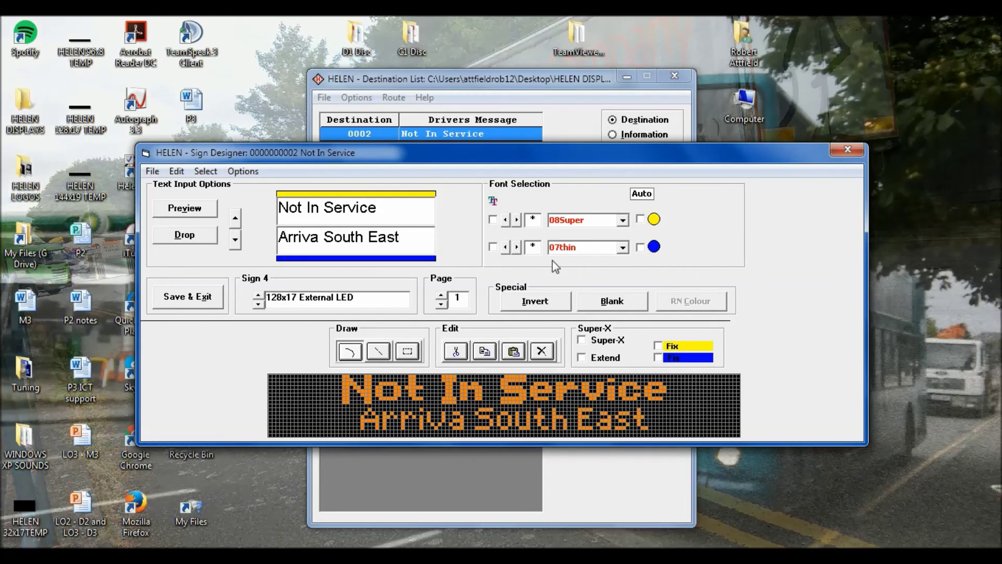
Step: Try heavier fonts on sign 4's lower line, settling on 08super2
left_click(570, 247)
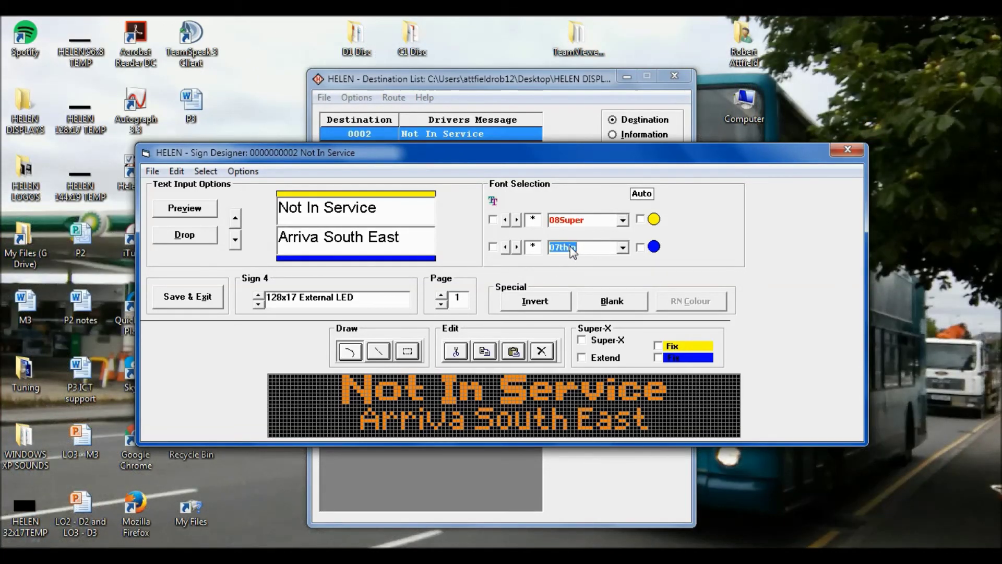
key("Down")
key("Down")
key("Down")
key("Down")
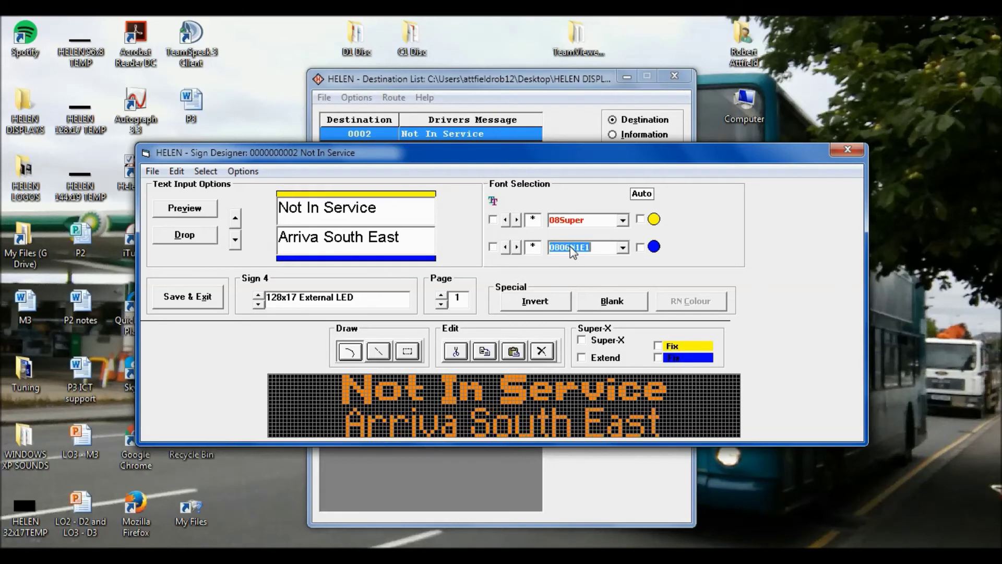
key("Down")
key("Down")
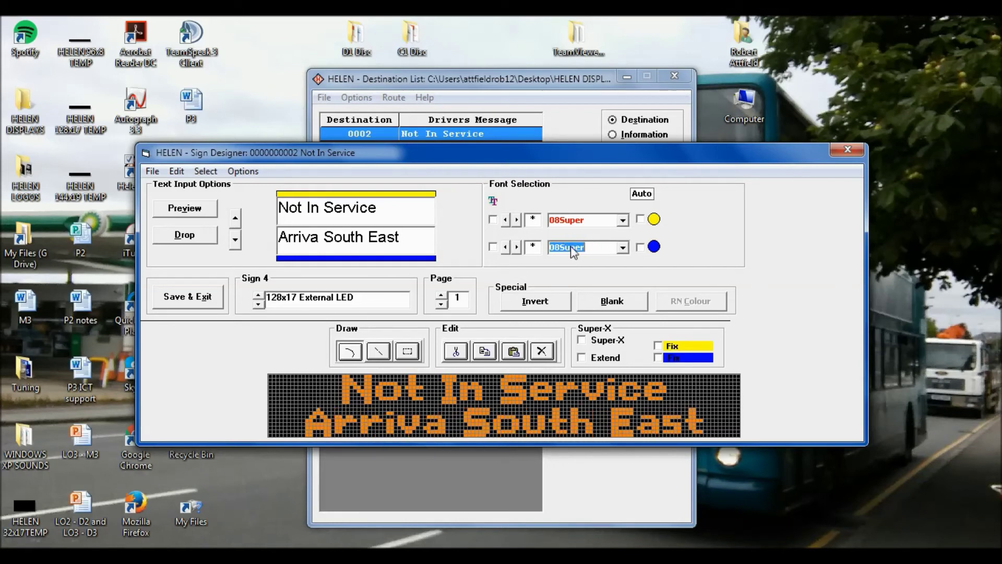
key("Down")
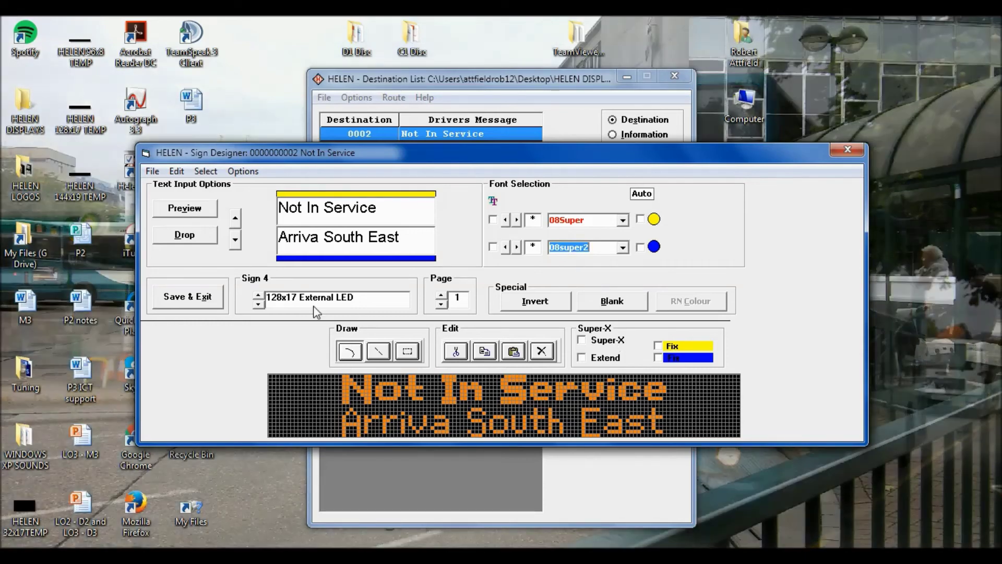
Step: Save the sign designs, leave the Sign Designer and preview the Not In Service destination on all four signs
left_click(220, 297)
left_click(650, 293)
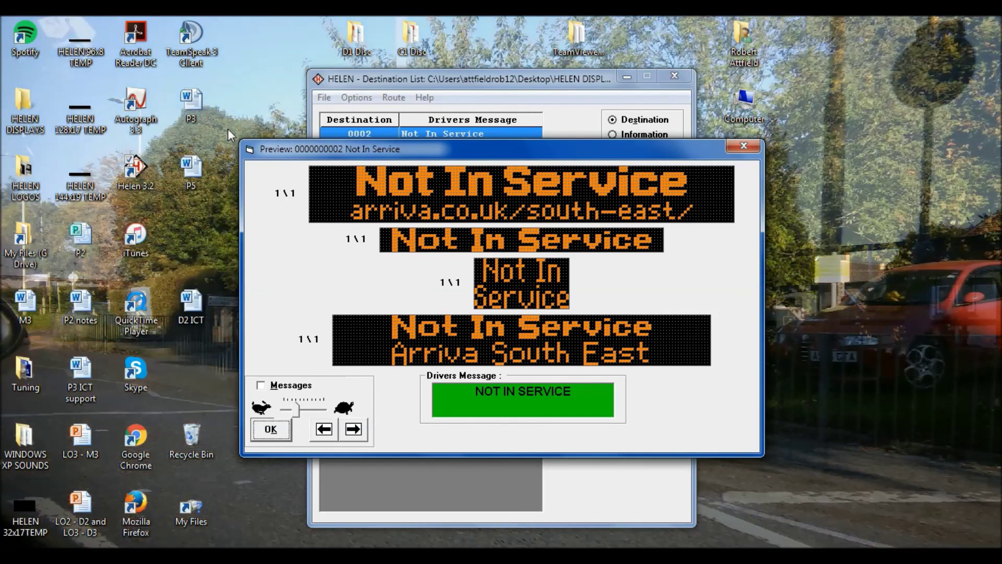
left_click_drag(228, 128, 244, 150)
left_click(270, 151)
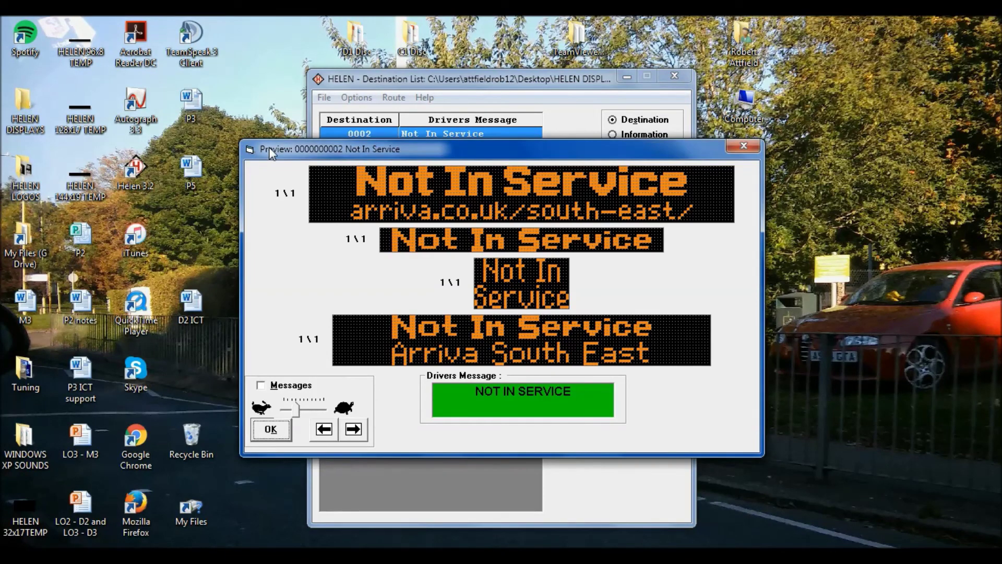